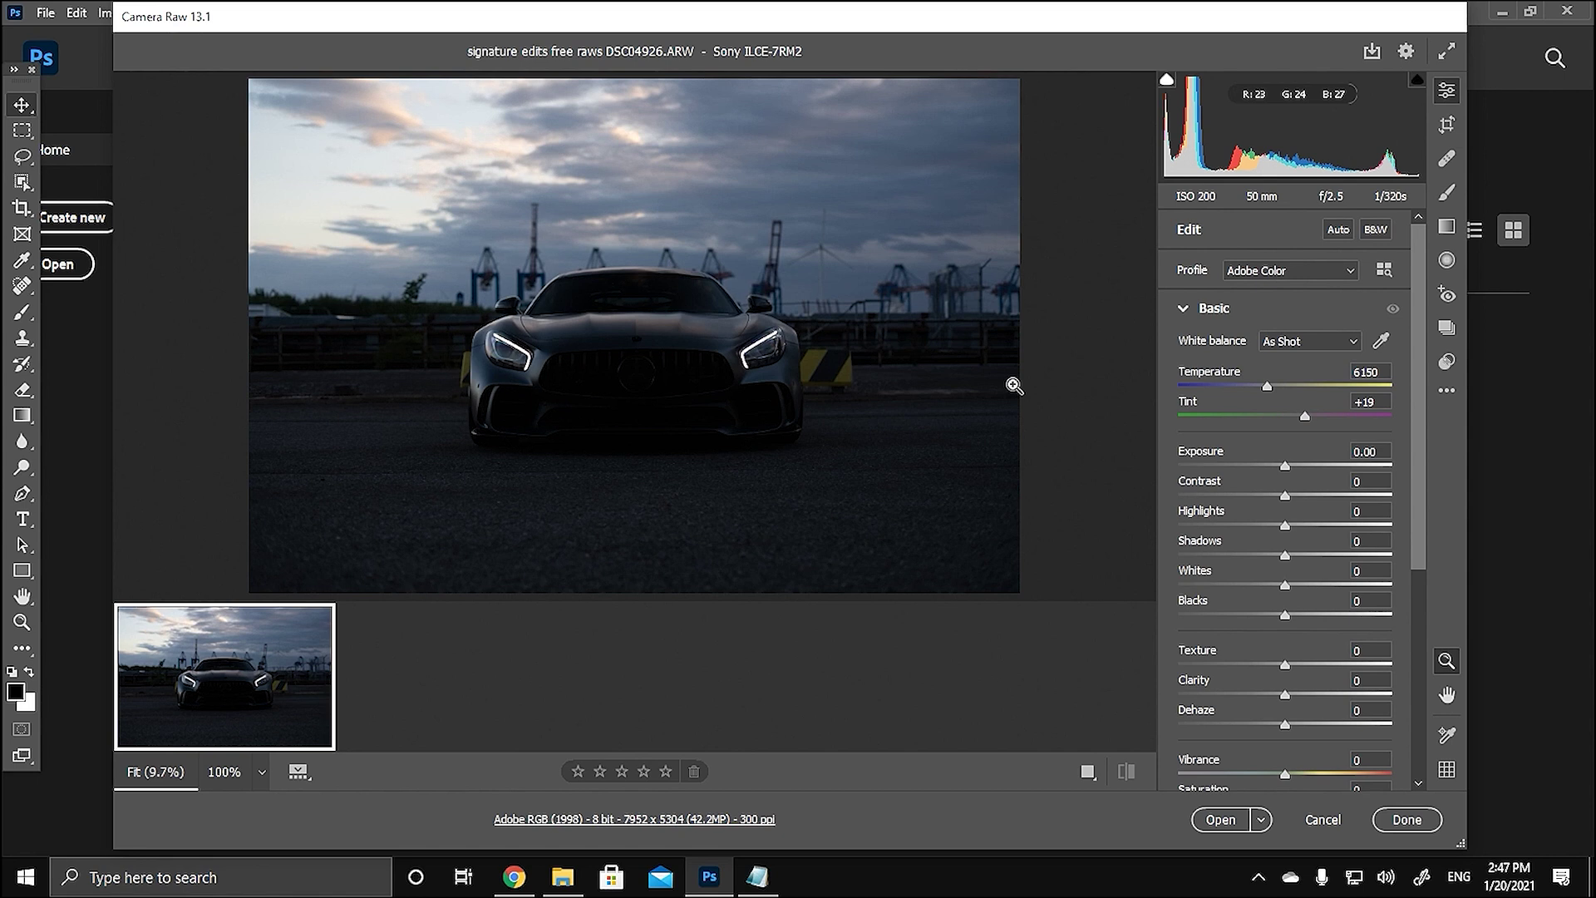
click(1188, 315)
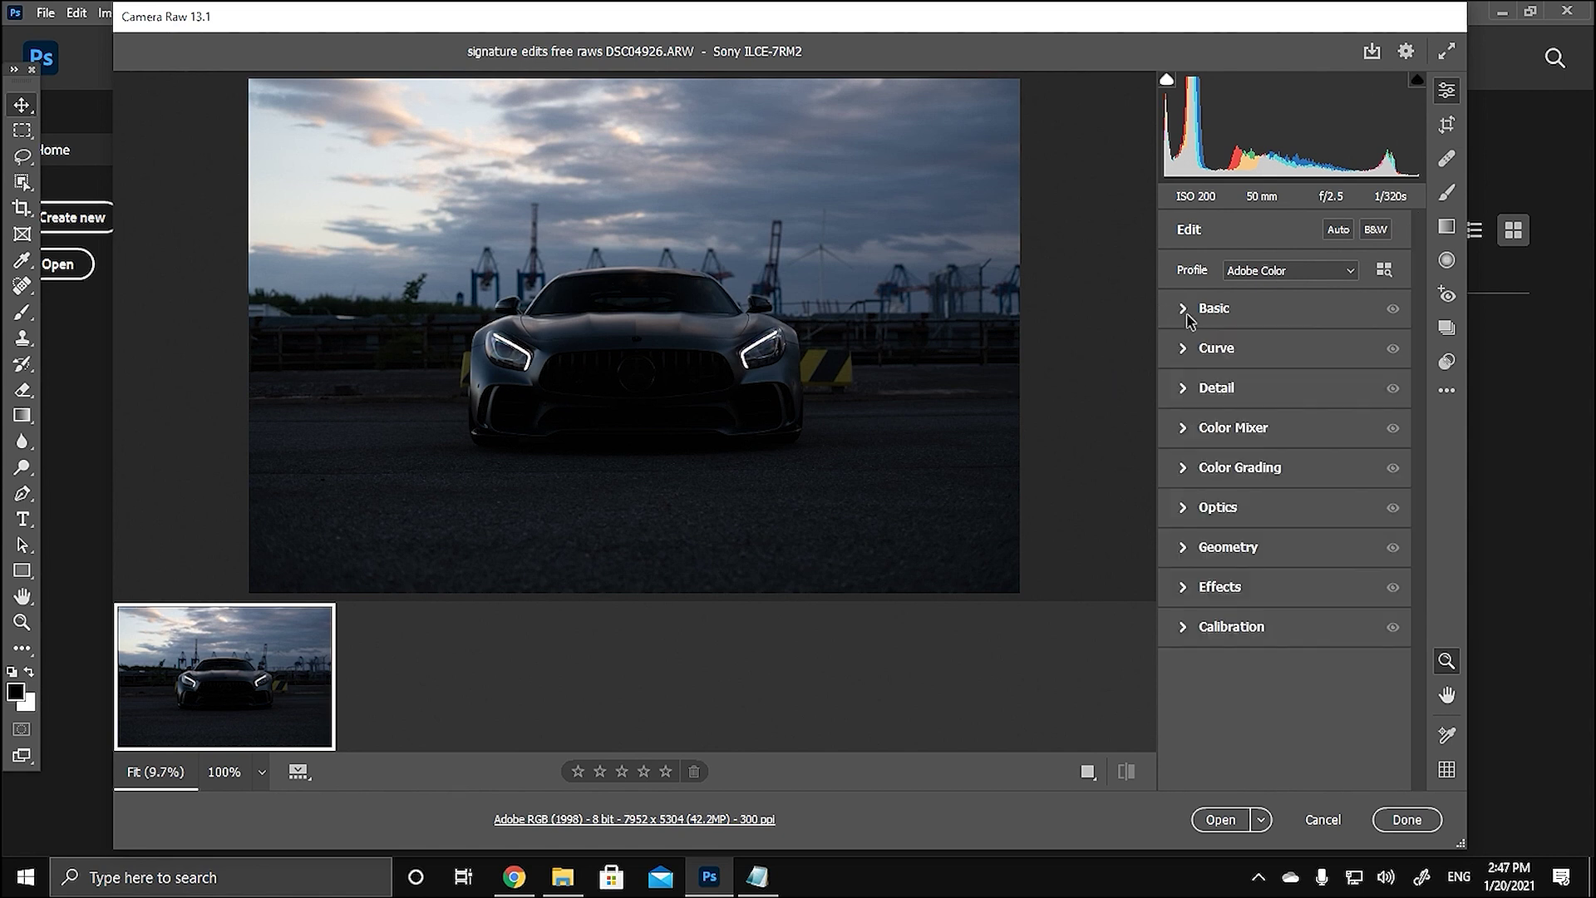
click(1186, 348)
click(1186, 347)
click(1185, 391)
click(1185, 391)
click(1179, 319)
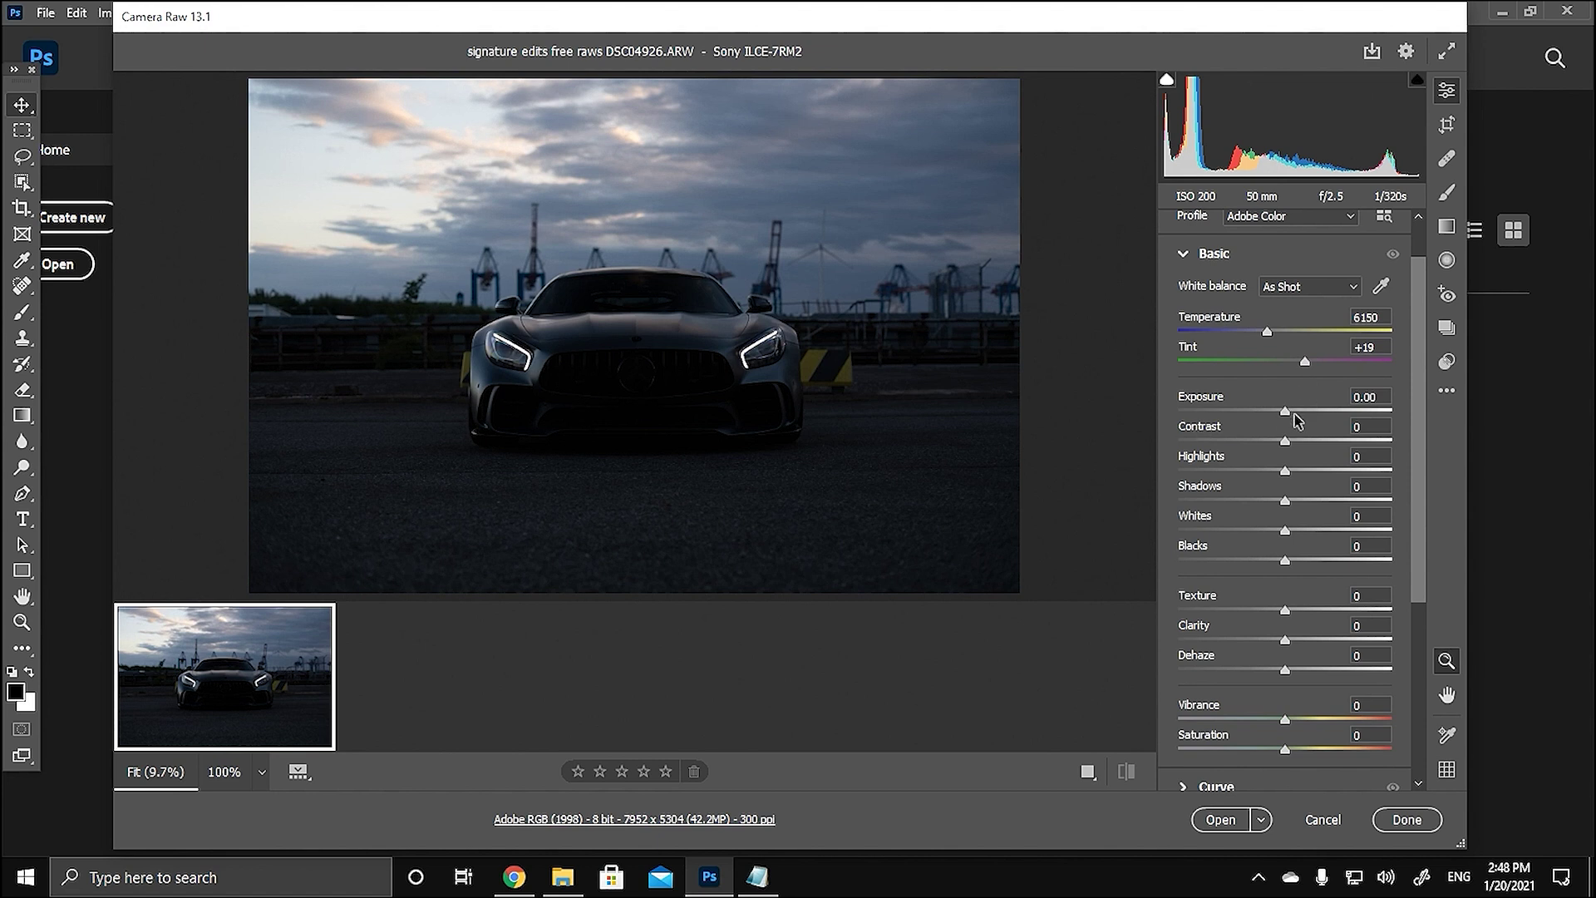
Step: Try Exposure at +2.90, -1.00 and -3.45, and reset it to 0
drag(1285, 412, 1346, 414)
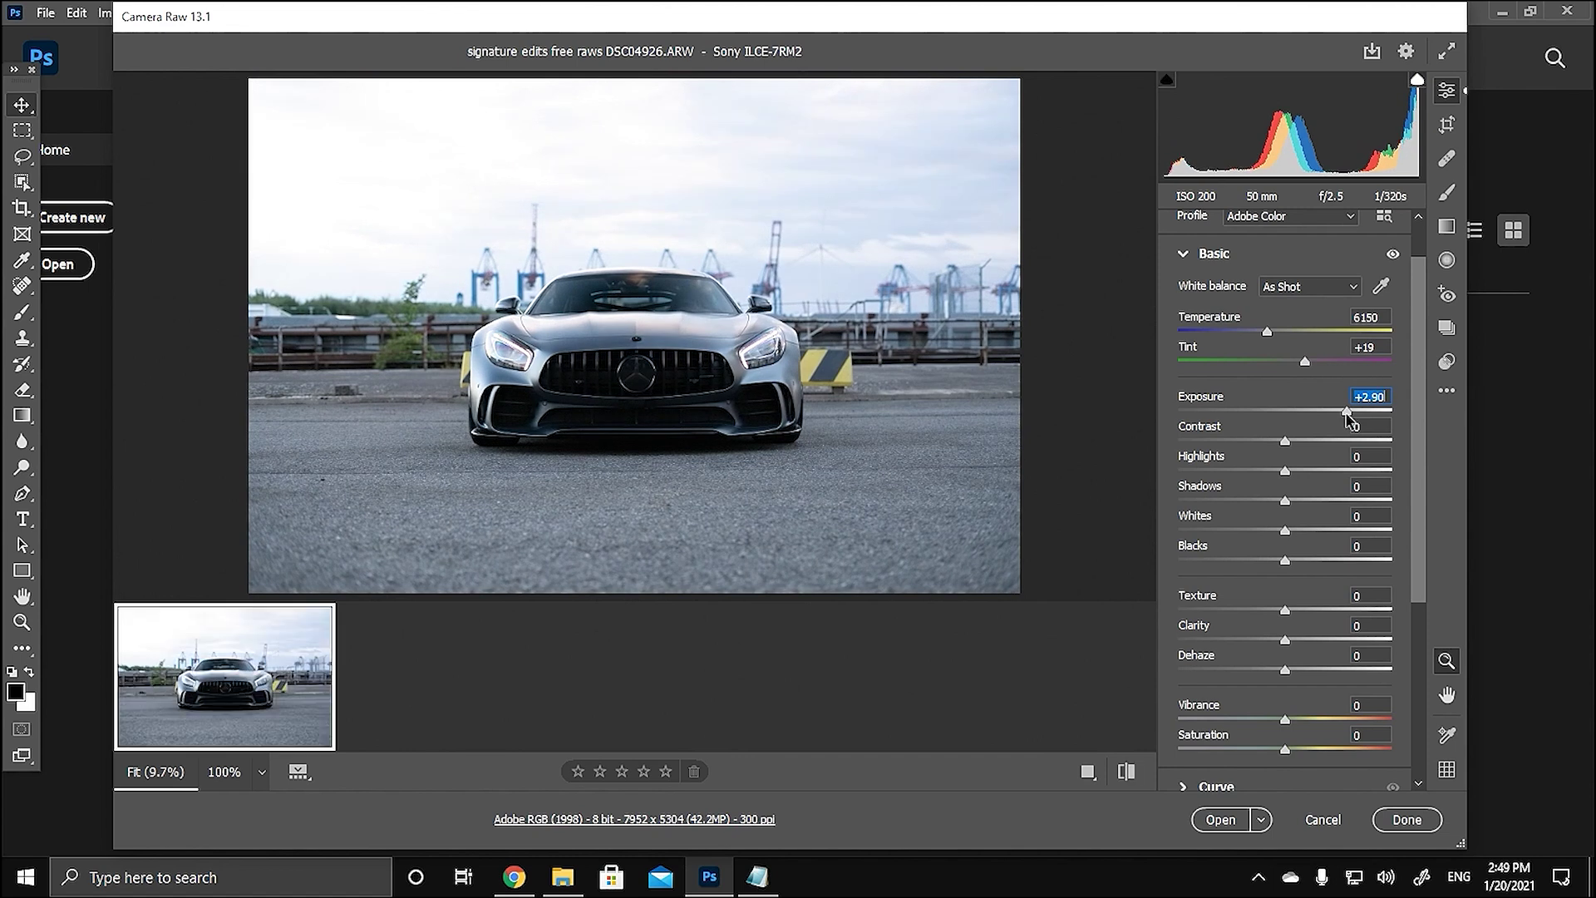
drag(1347, 415, 1265, 417)
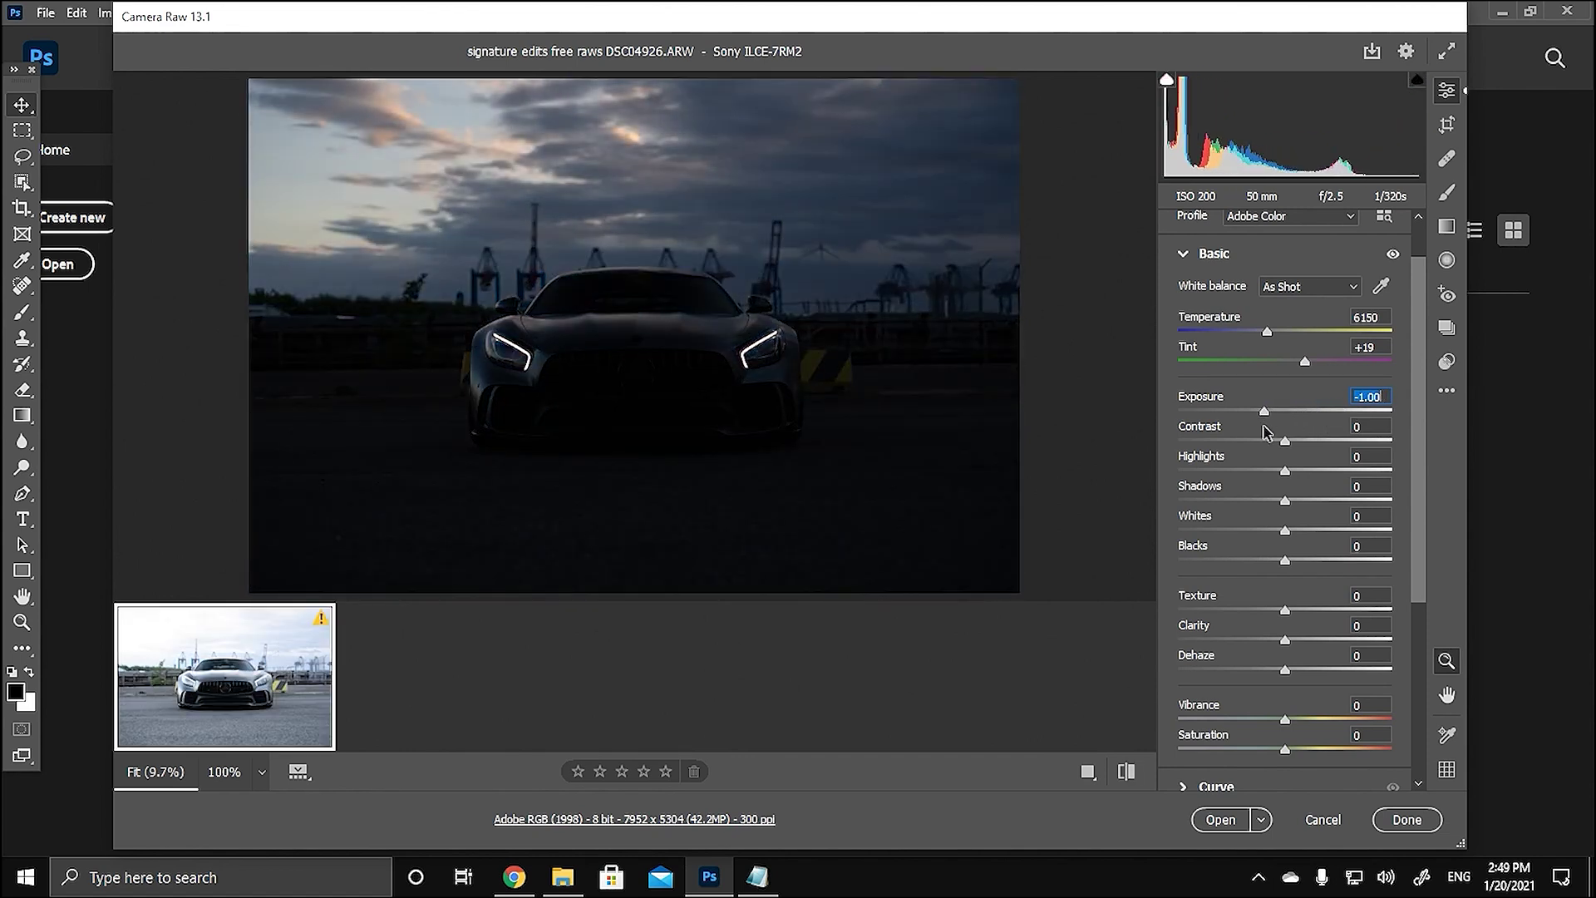
drag(1265, 411, 1213, 444)
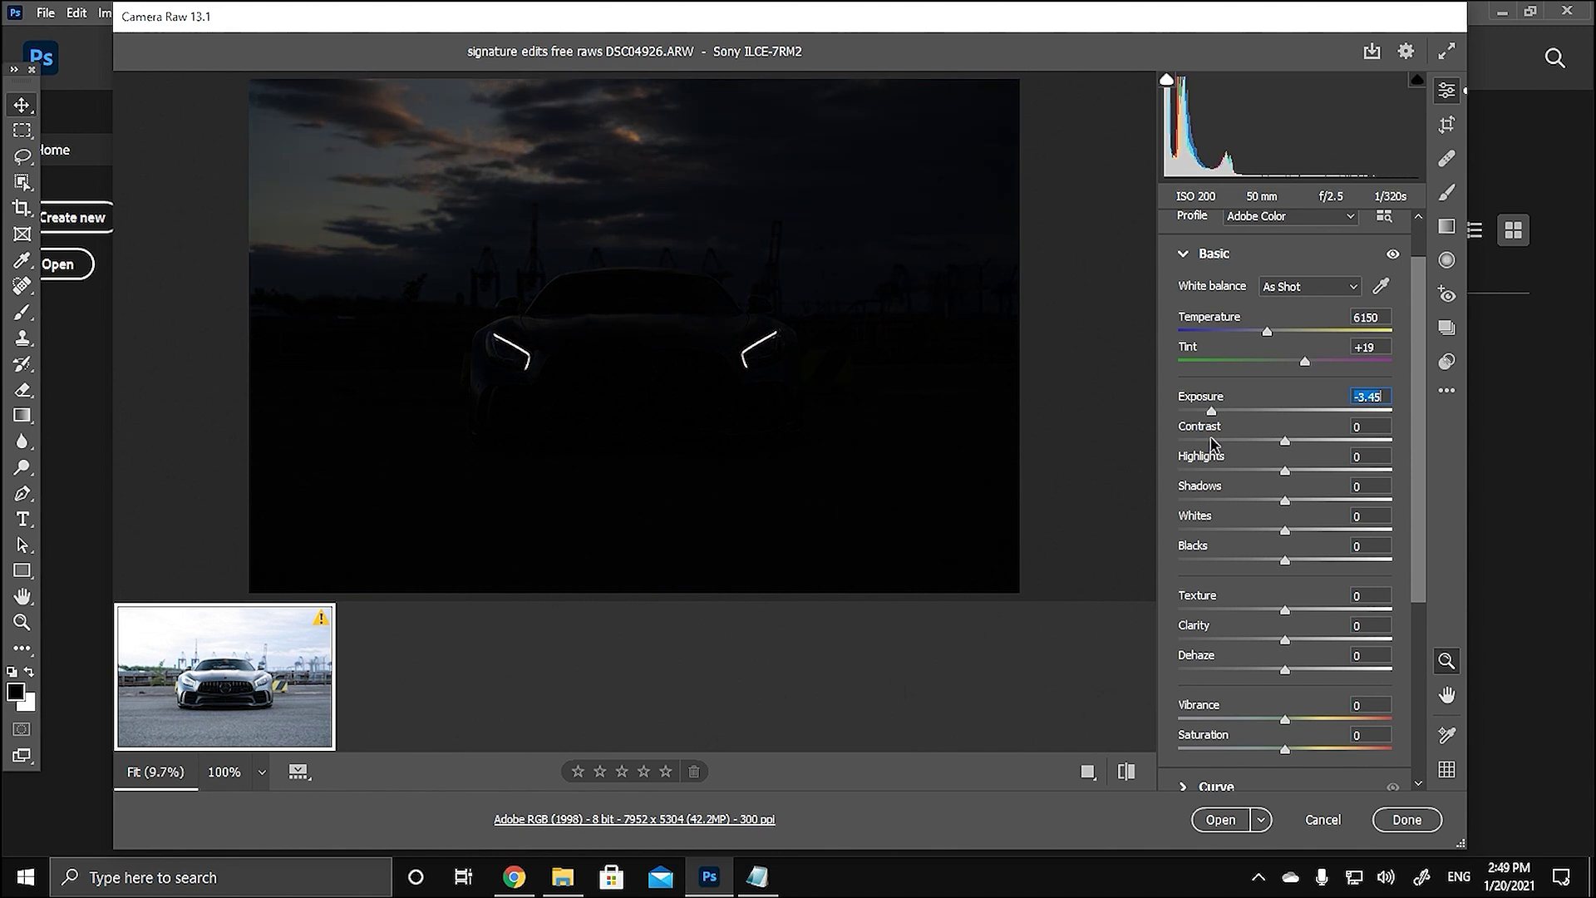
text(0)
Step: Try a Texture value of -29 on the photo and reset it to 0
click(1286, 472)
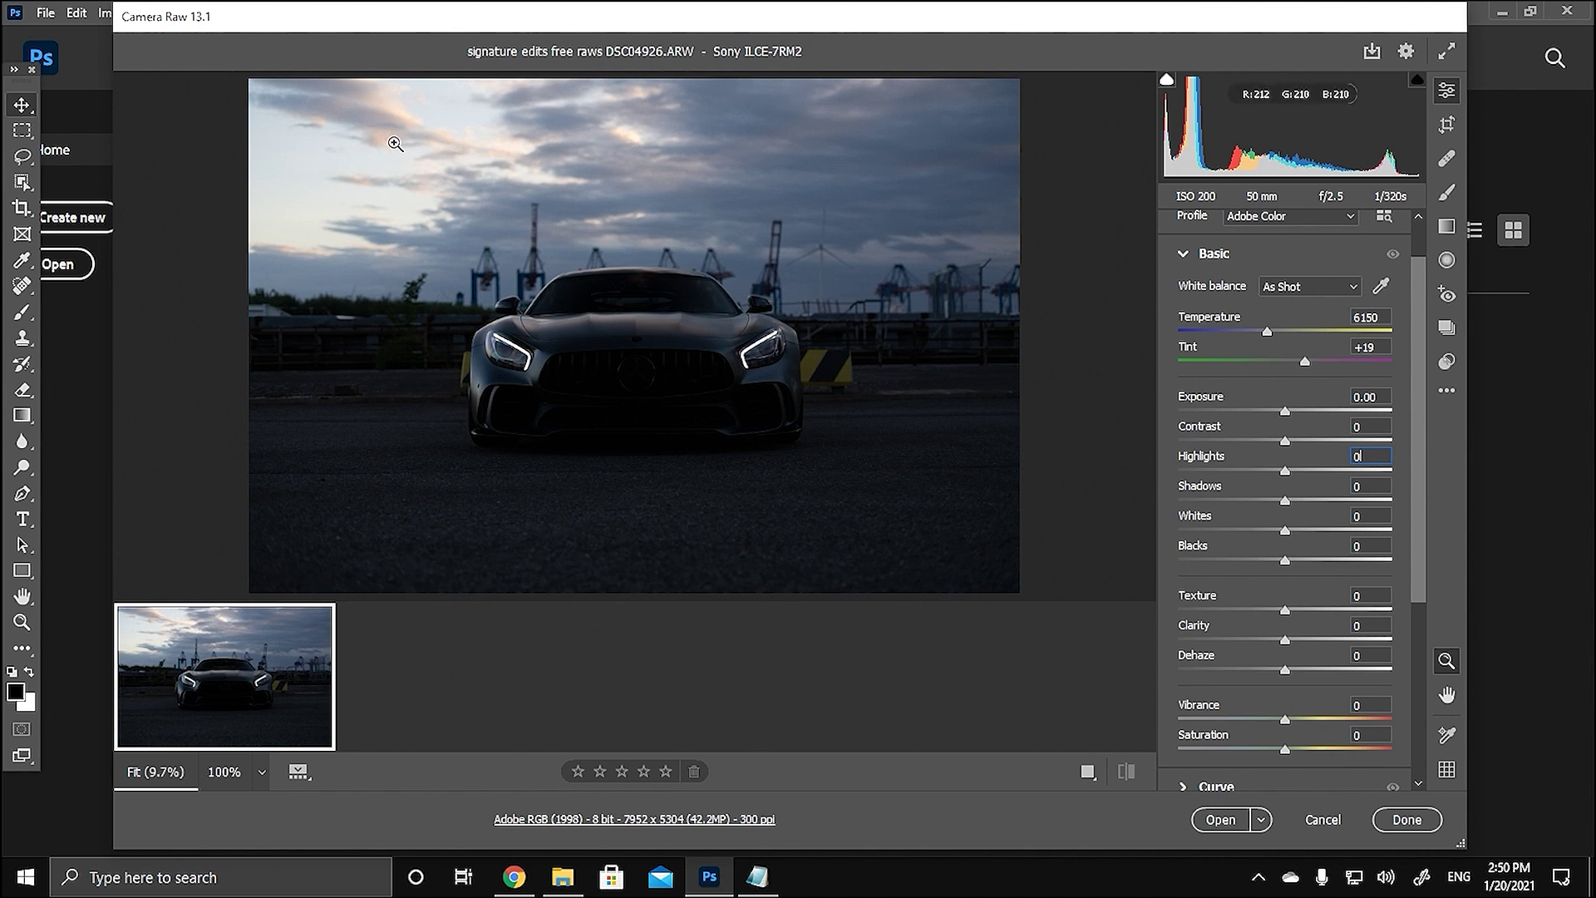
click(328, 198)
click(330, 200)
click(1368, 595)
text(-29)
key(Return)
text(0)
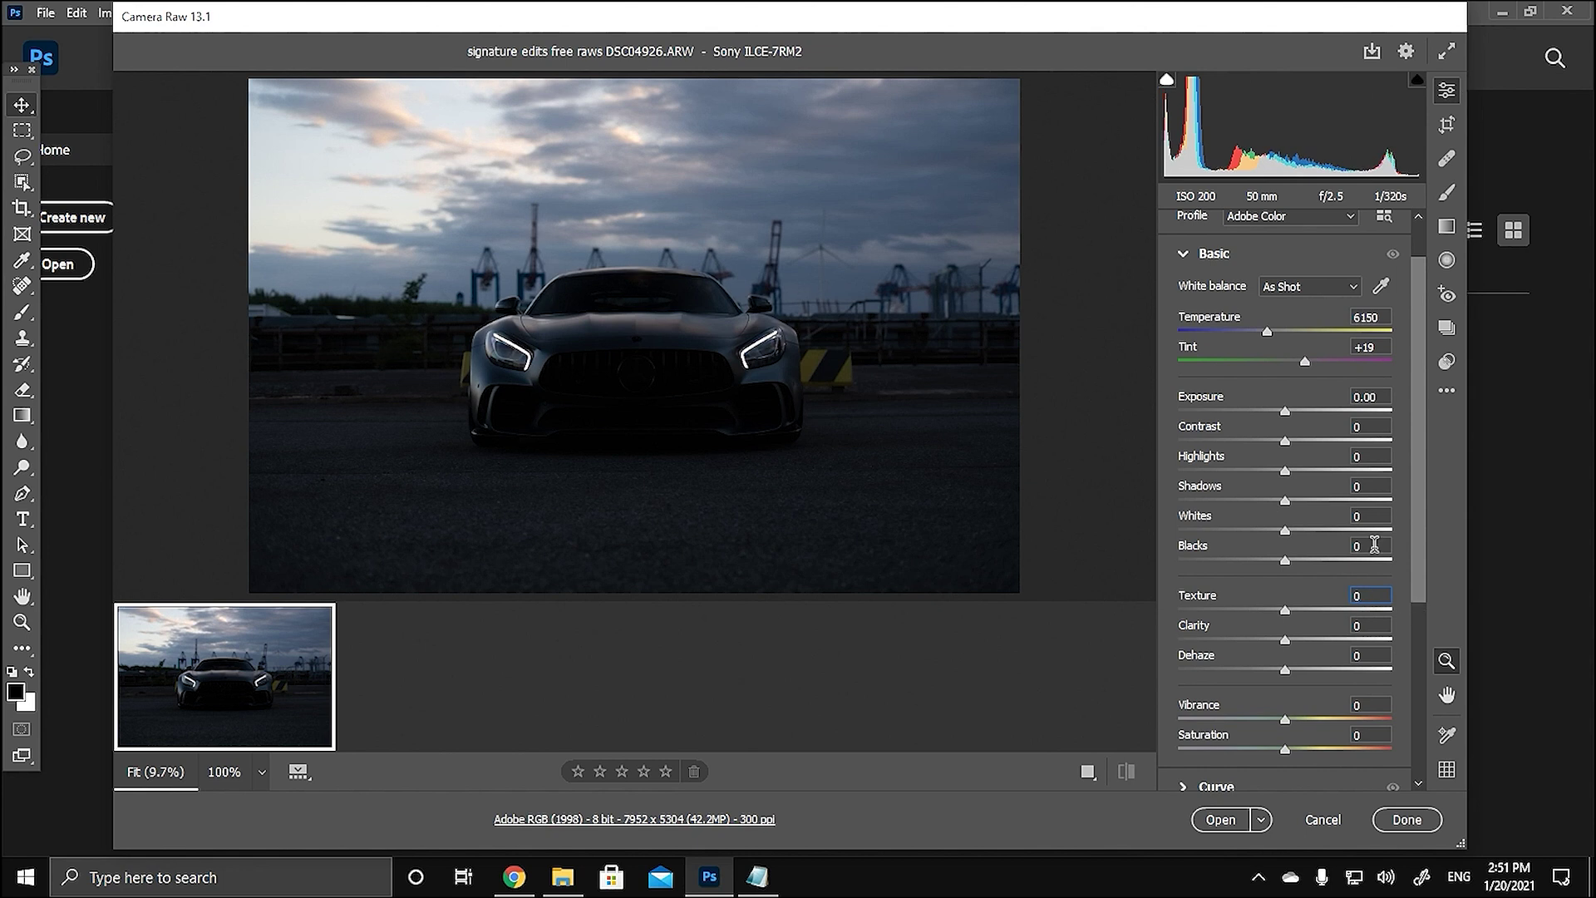
Step: Try Highlights at +91 and -100, and reset the value to 0
click(1289, 472)
drag(1289, 472, 1382, 471)
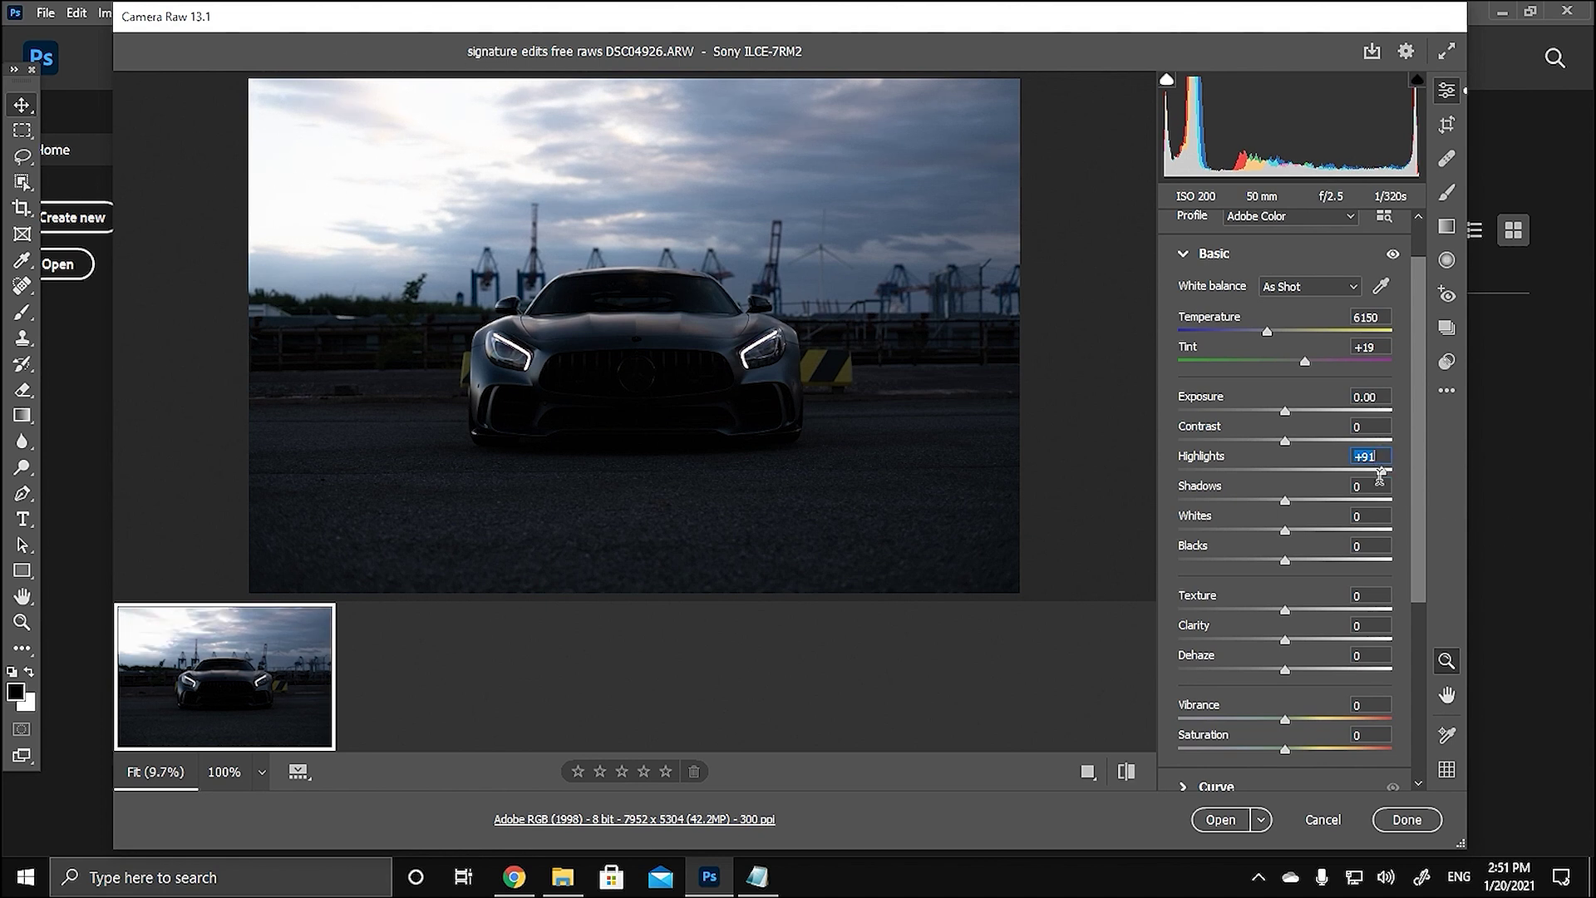
drag(1382, 470, 1178, 471)
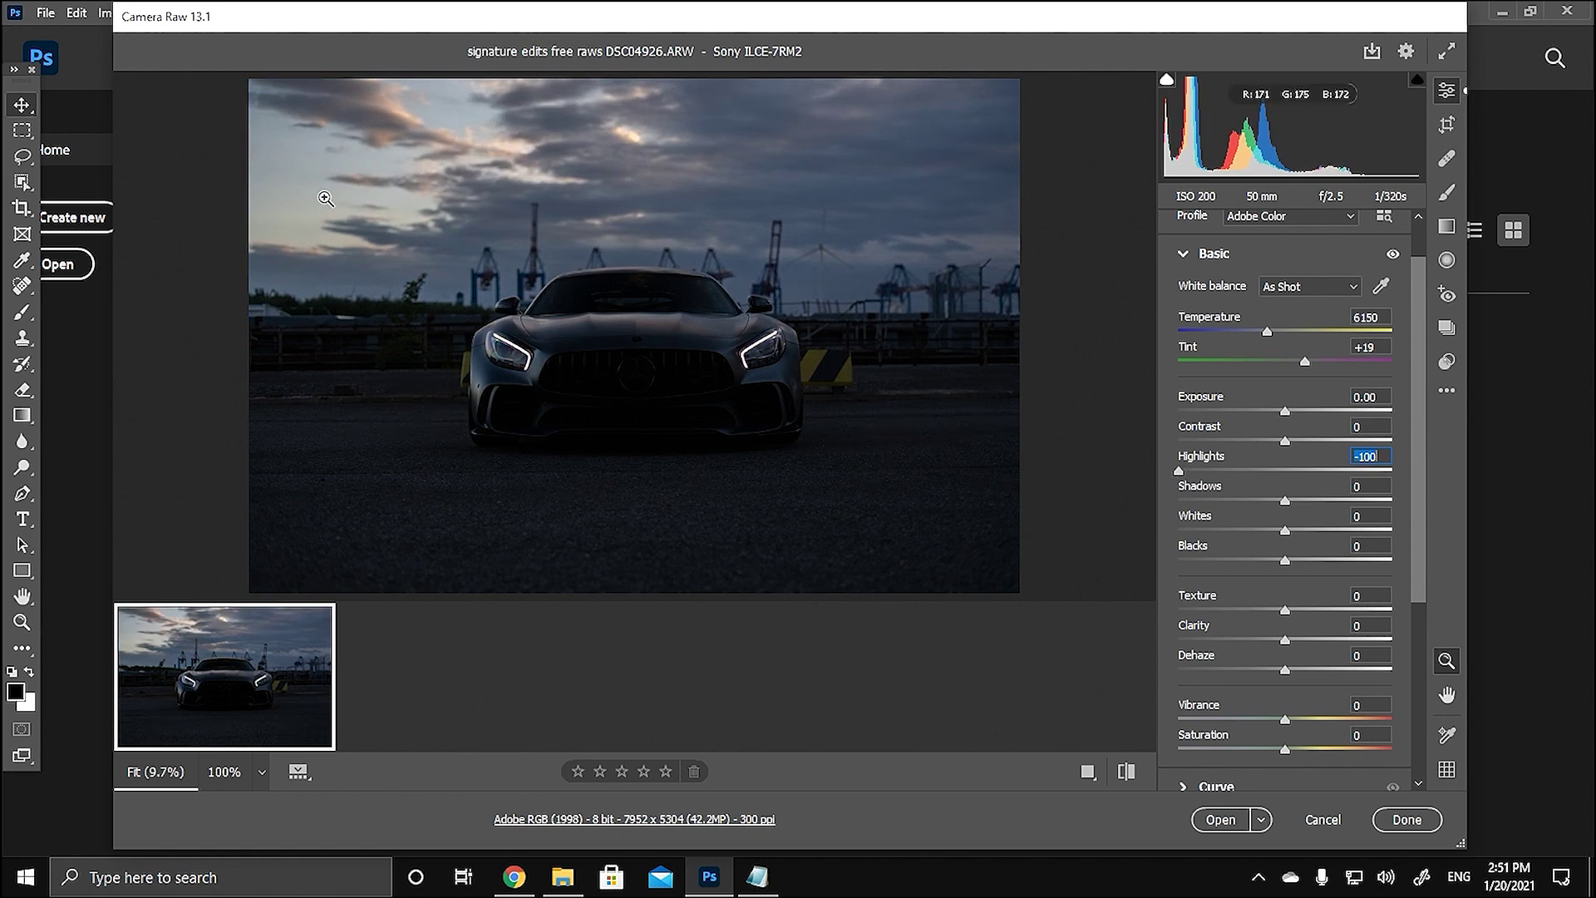
text(0)
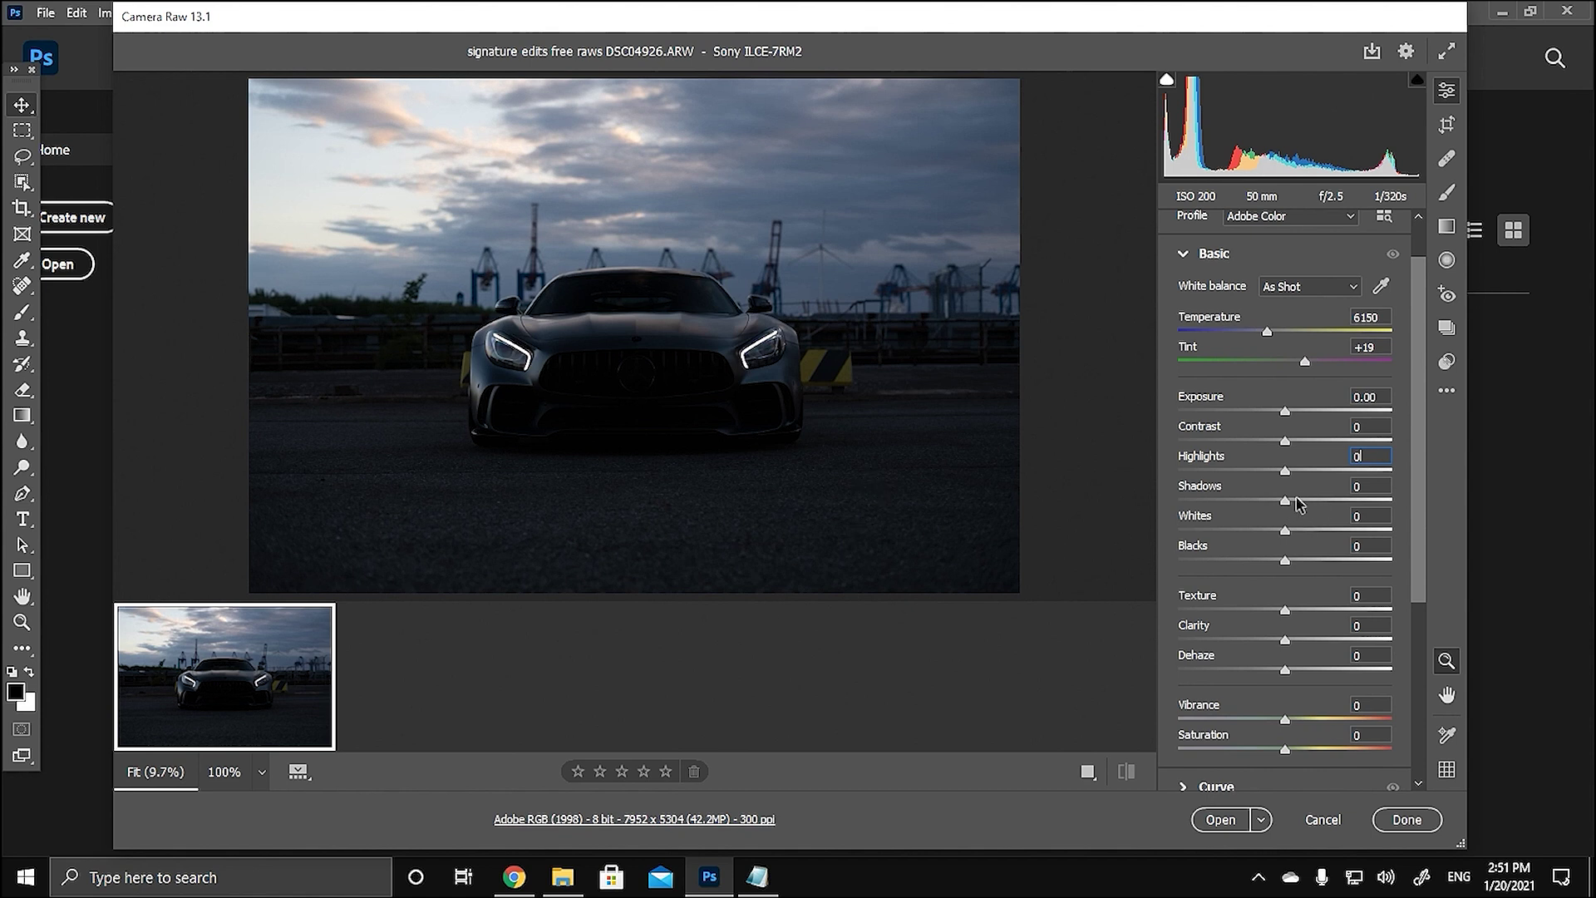
Step: Try Shadows at +68 and Whites at +76, resetting each to 0
drag(1286, 507, 1361, 504)
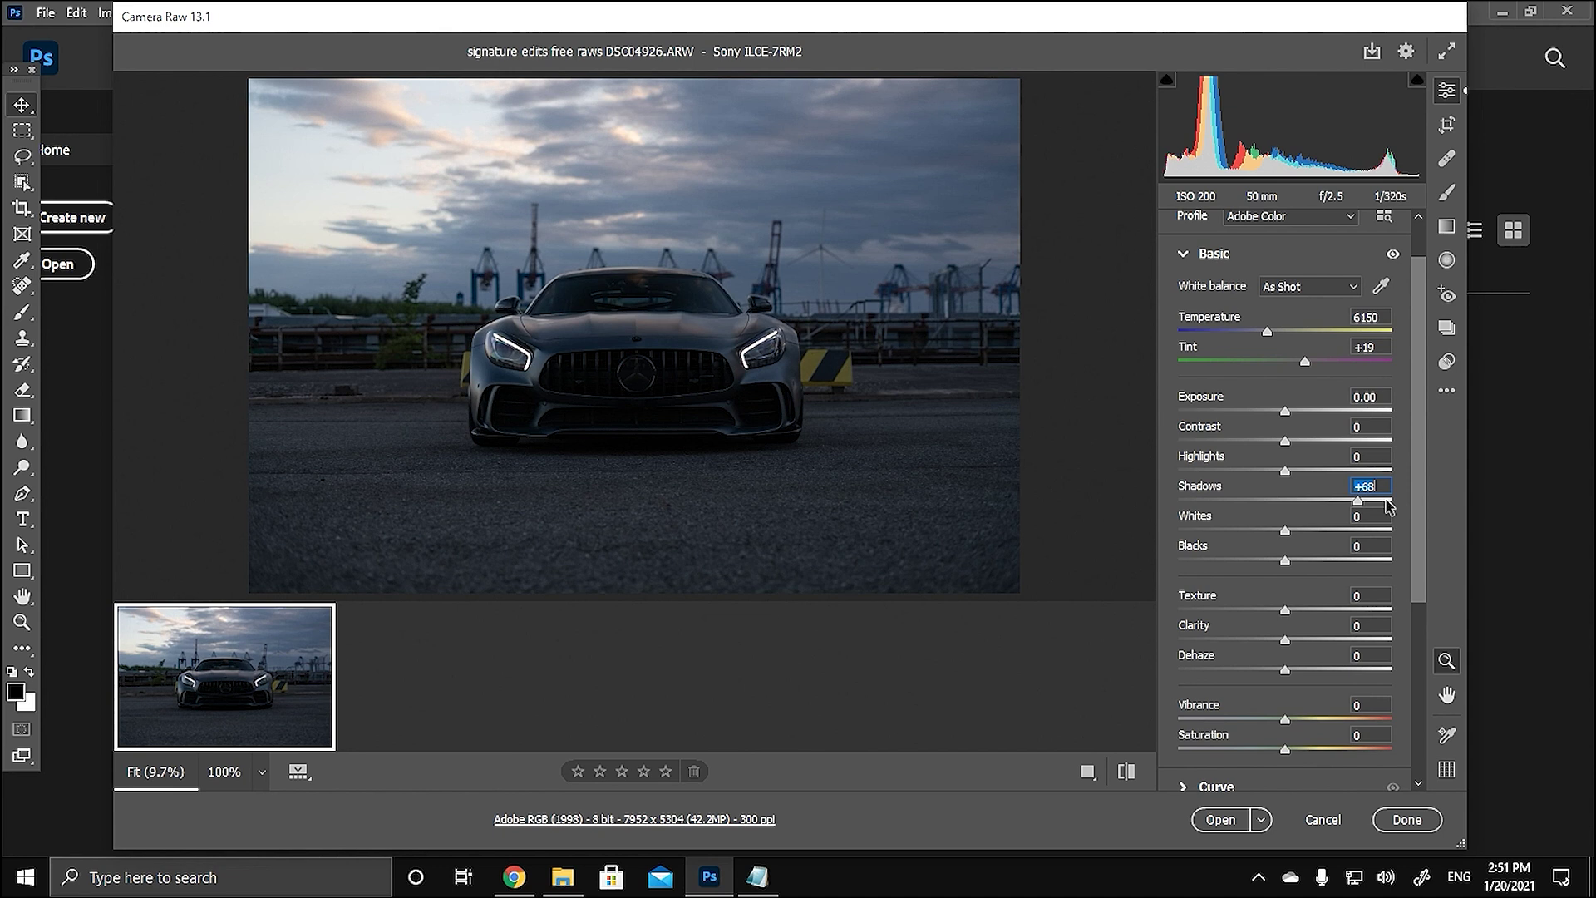
text(0)
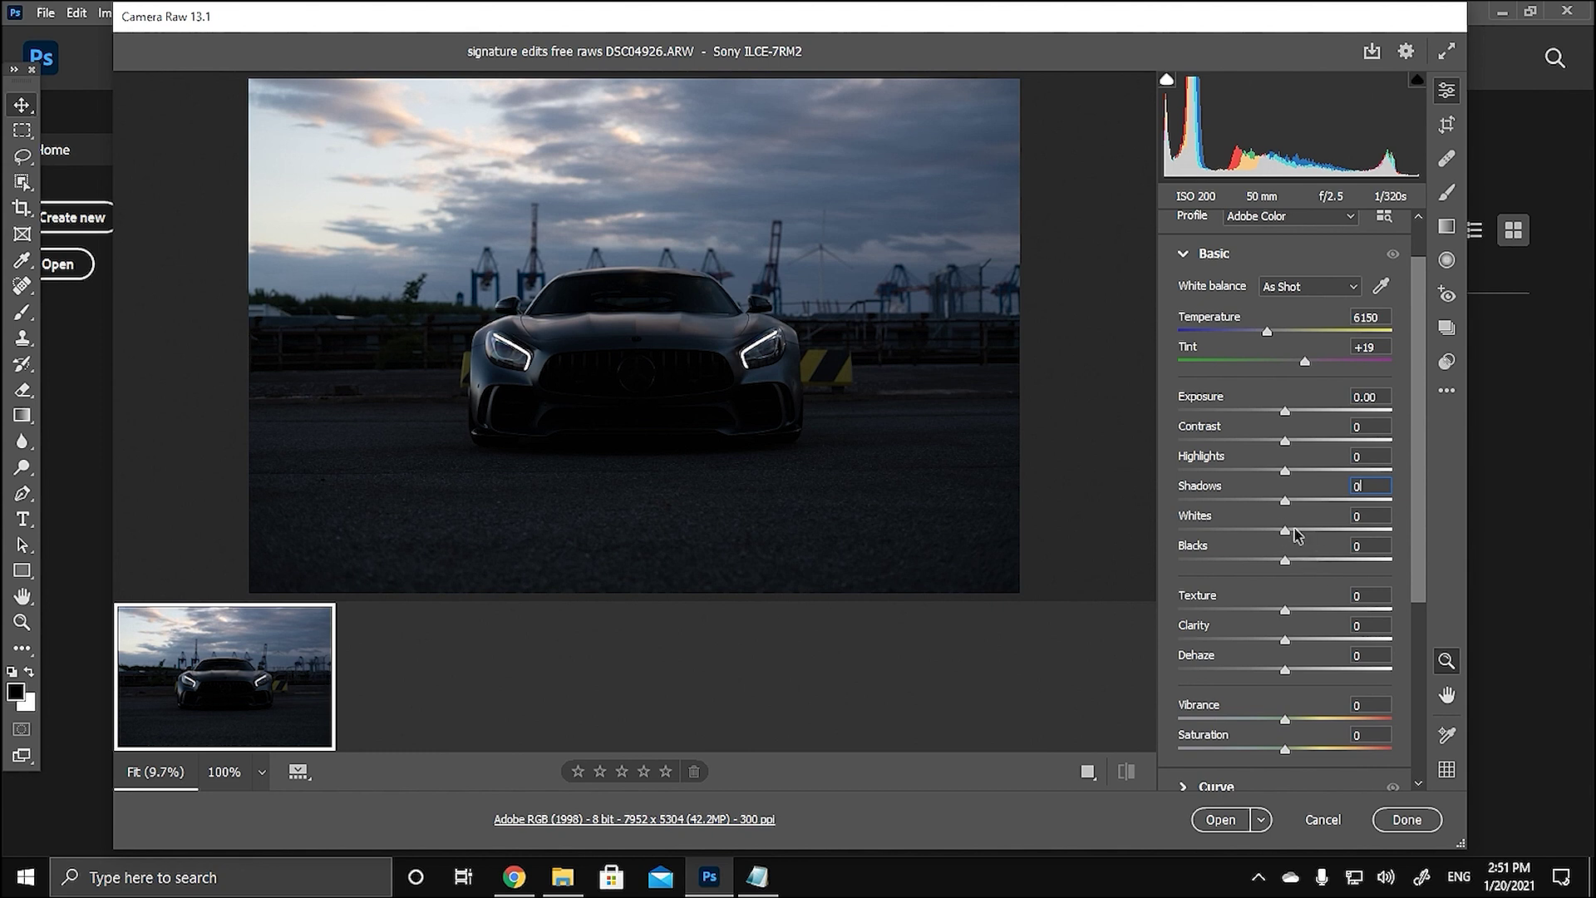
drag(1284, 531, 1368, 532)
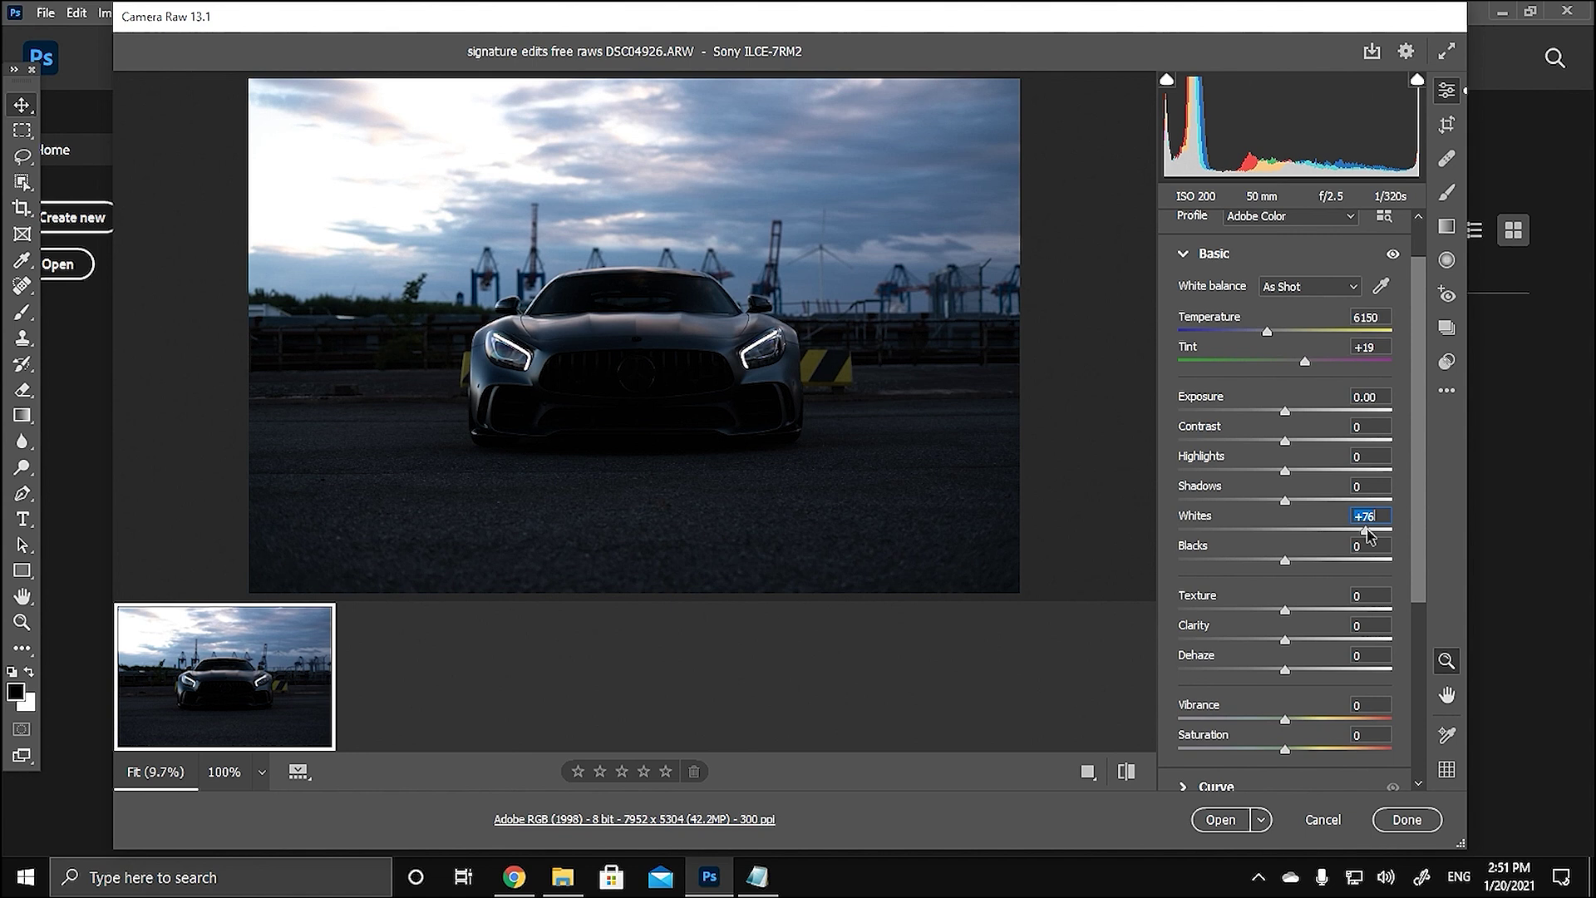
double_click(1367, 532)
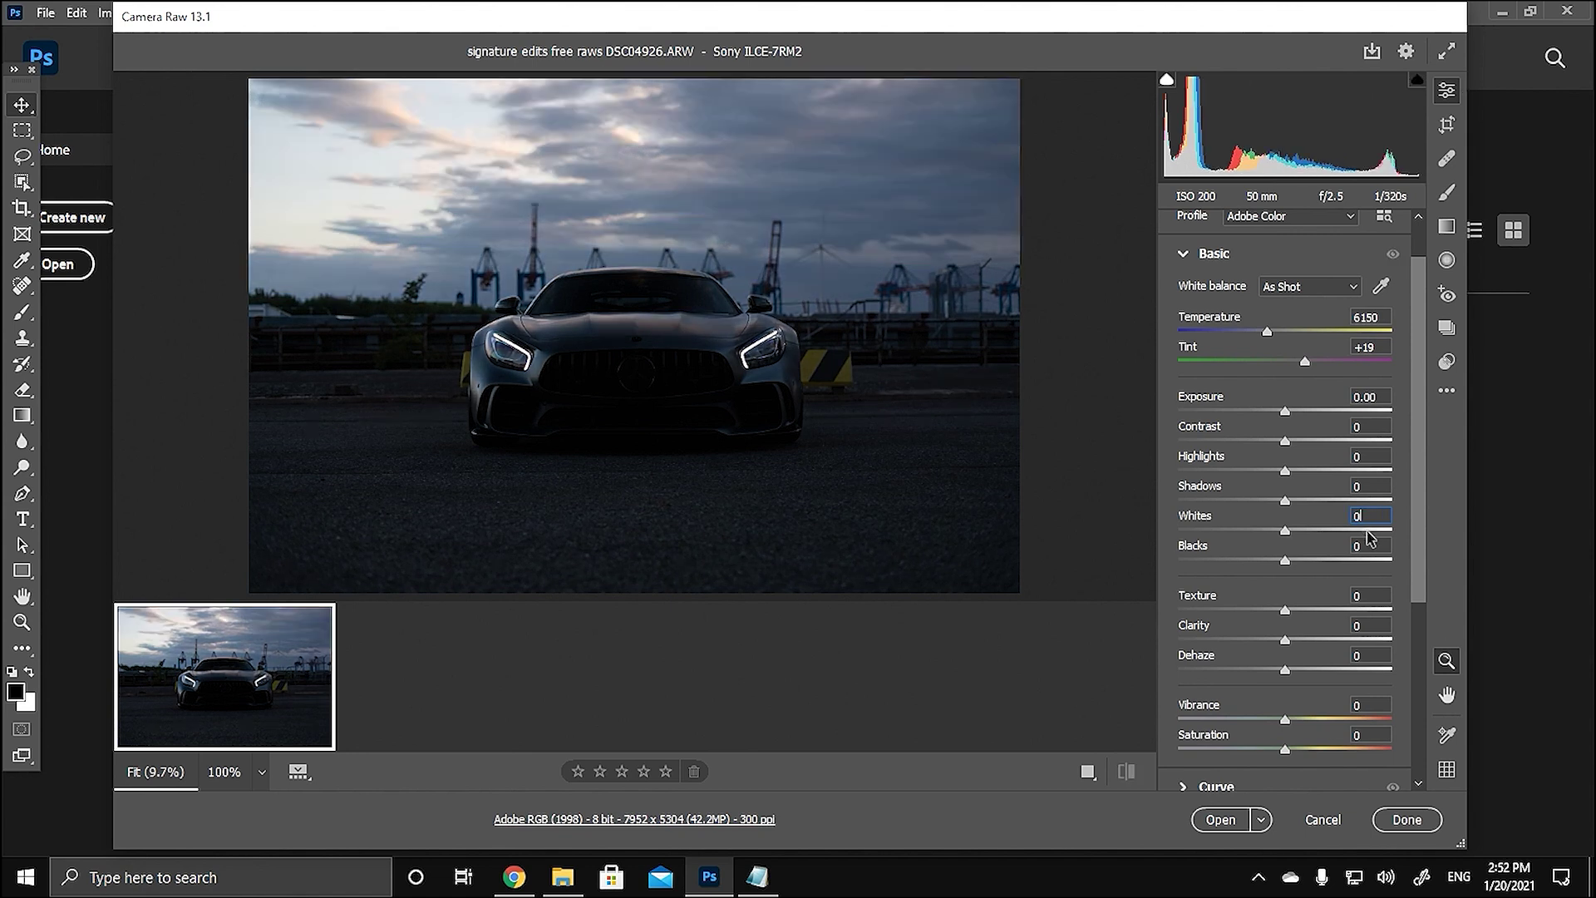
Step: Try Blacks at +66 and +100, and reset the value to 0
drag(1286, 565, 1358, 558)
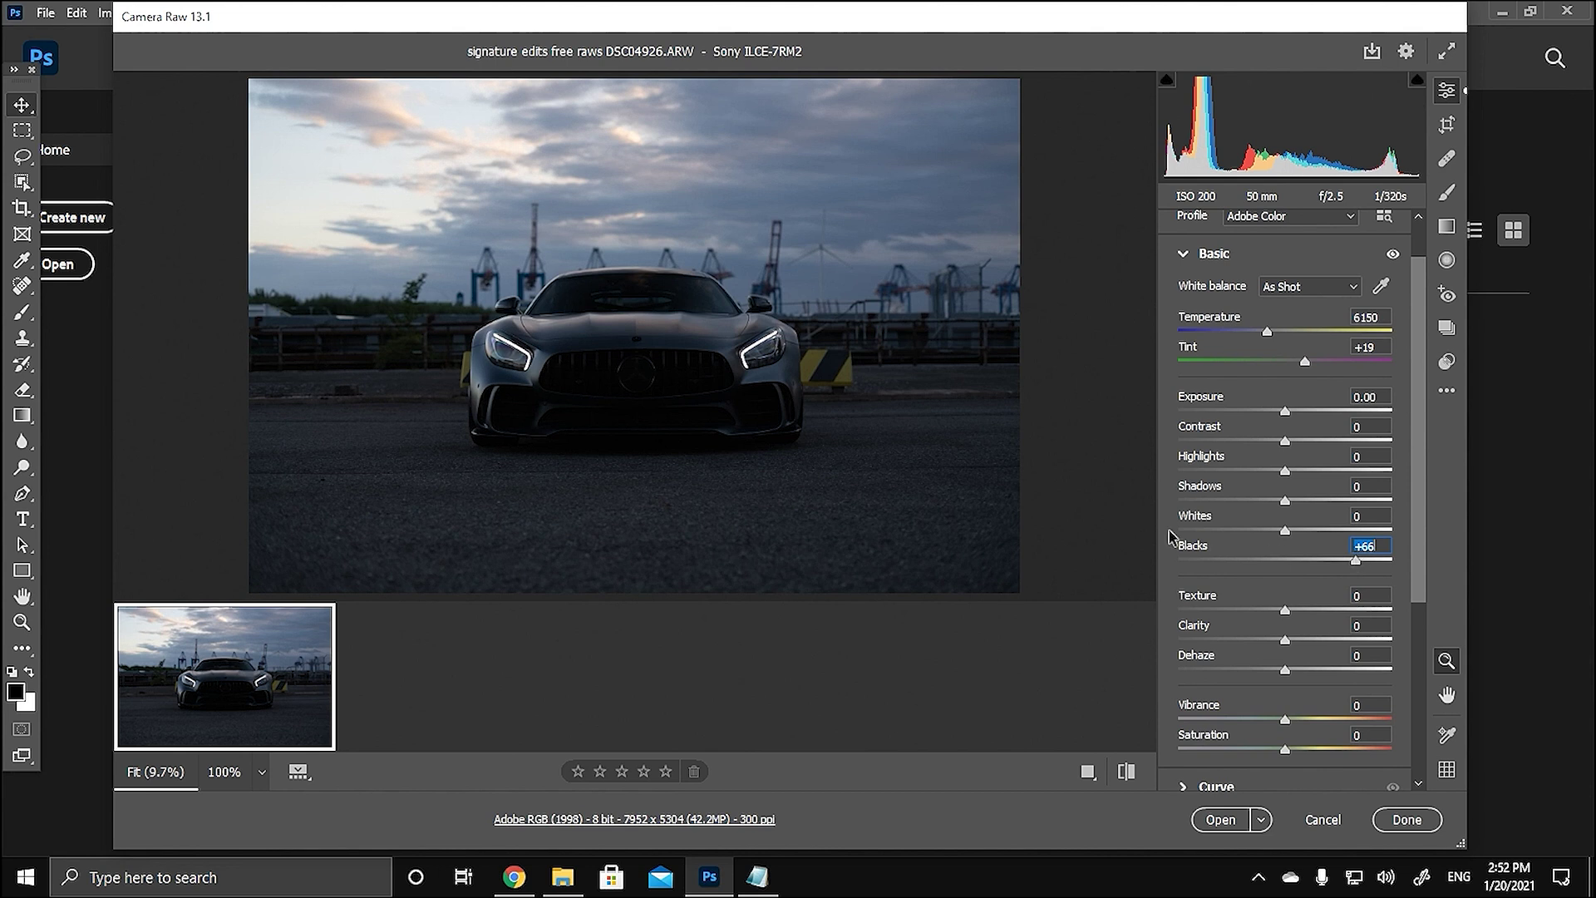
text(100)
key(Return)
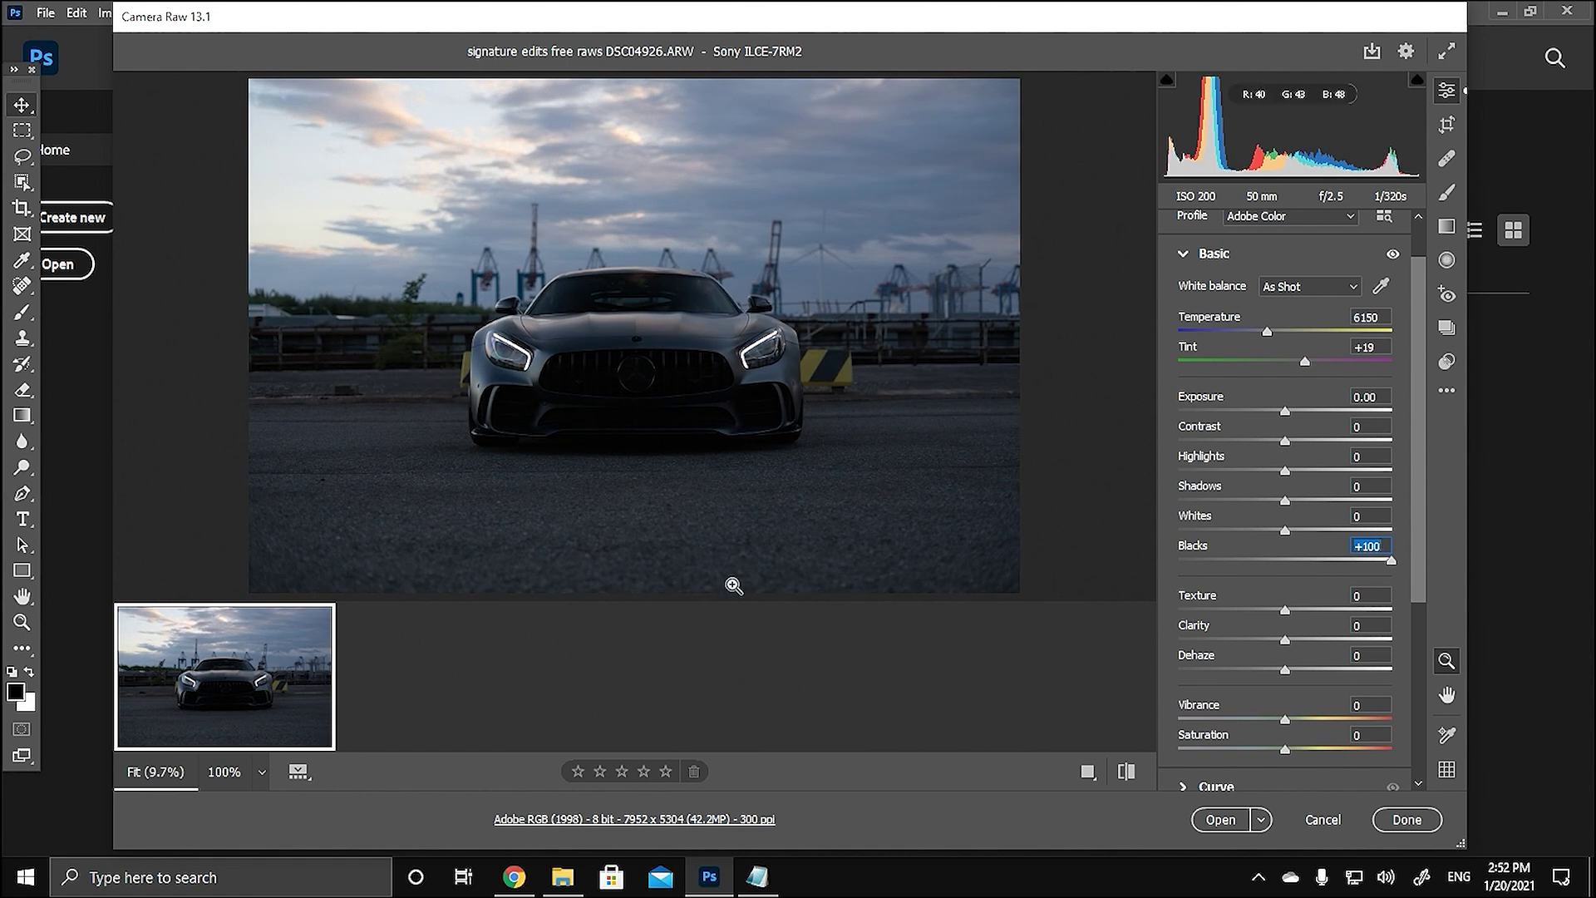
text(0)
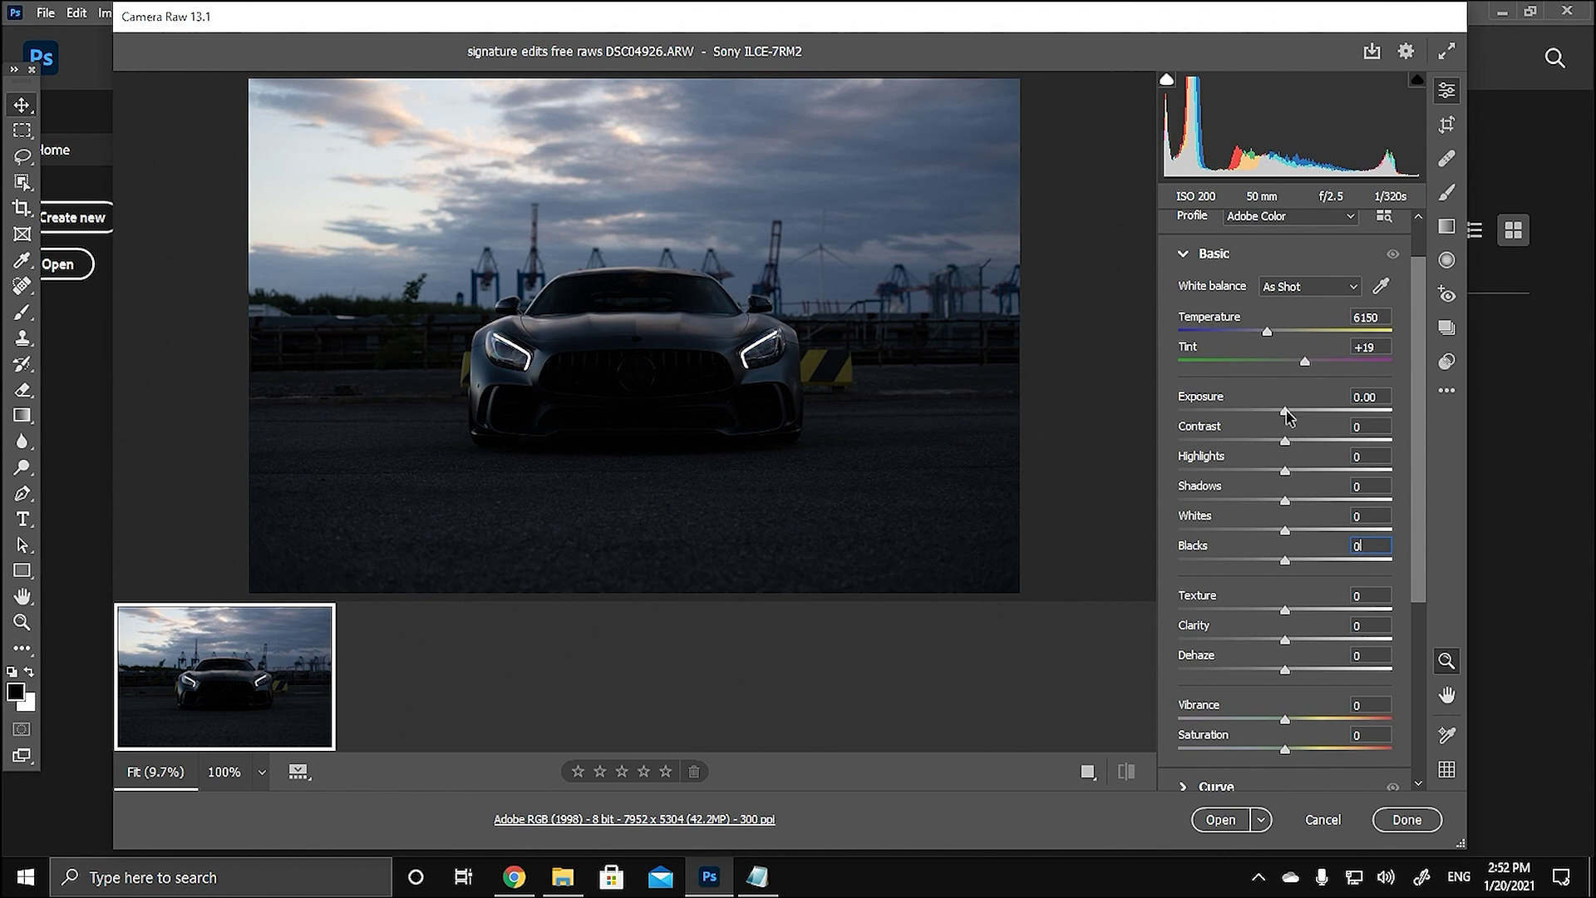
Step: Raise the photo's Exposure to +1.10 and lower Highlights to -100
drag(1288, 416, 1312, 420)
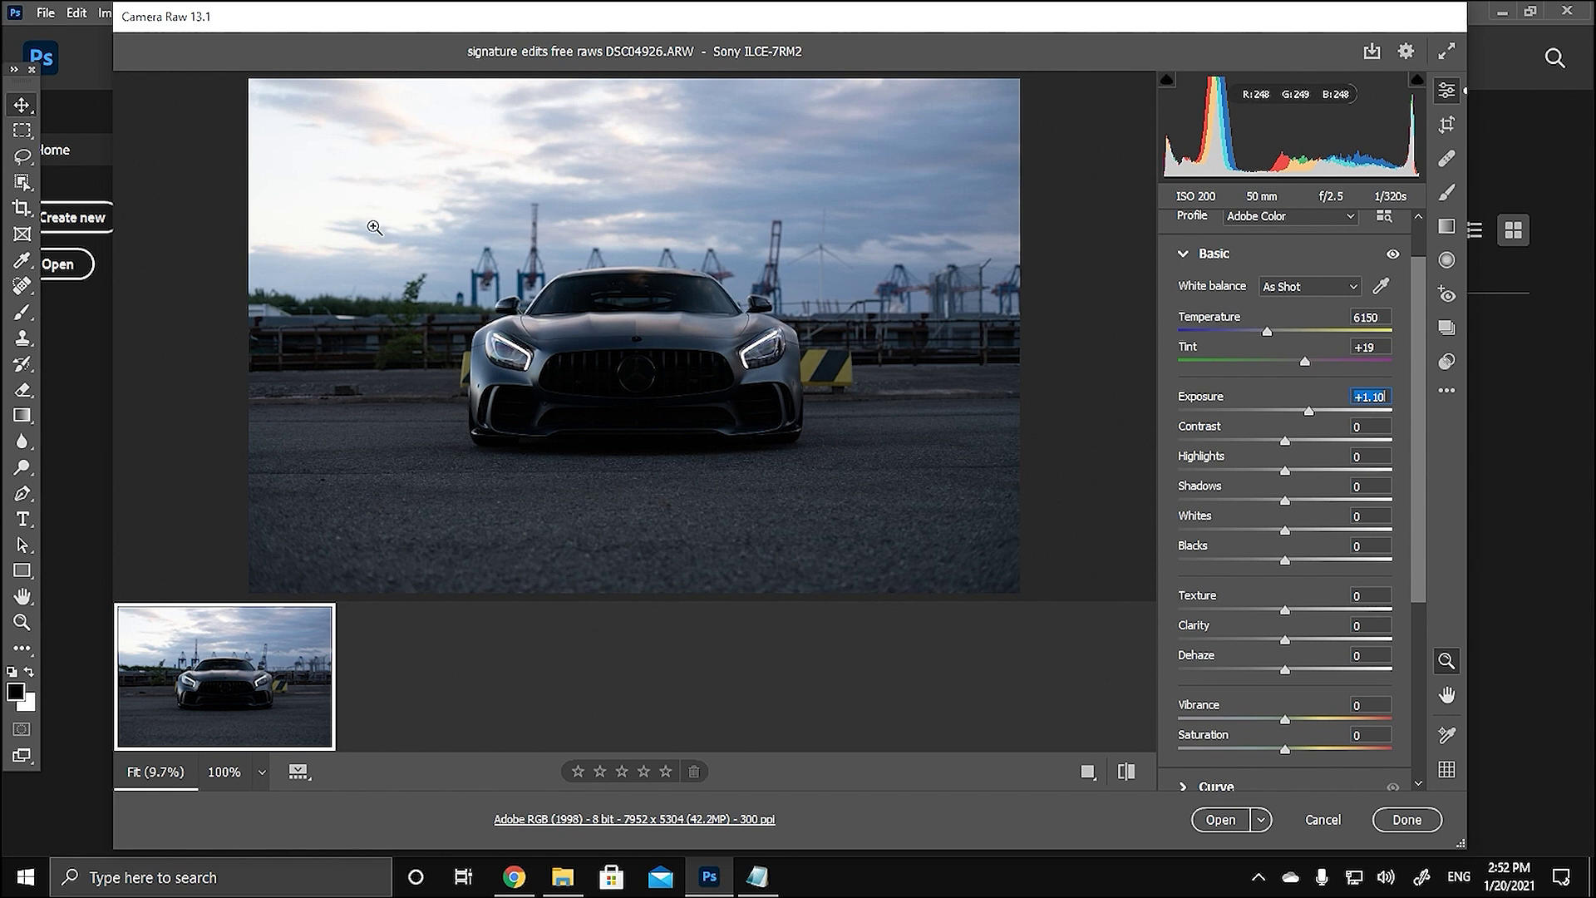
drag(1291, 475, 1114, 485)
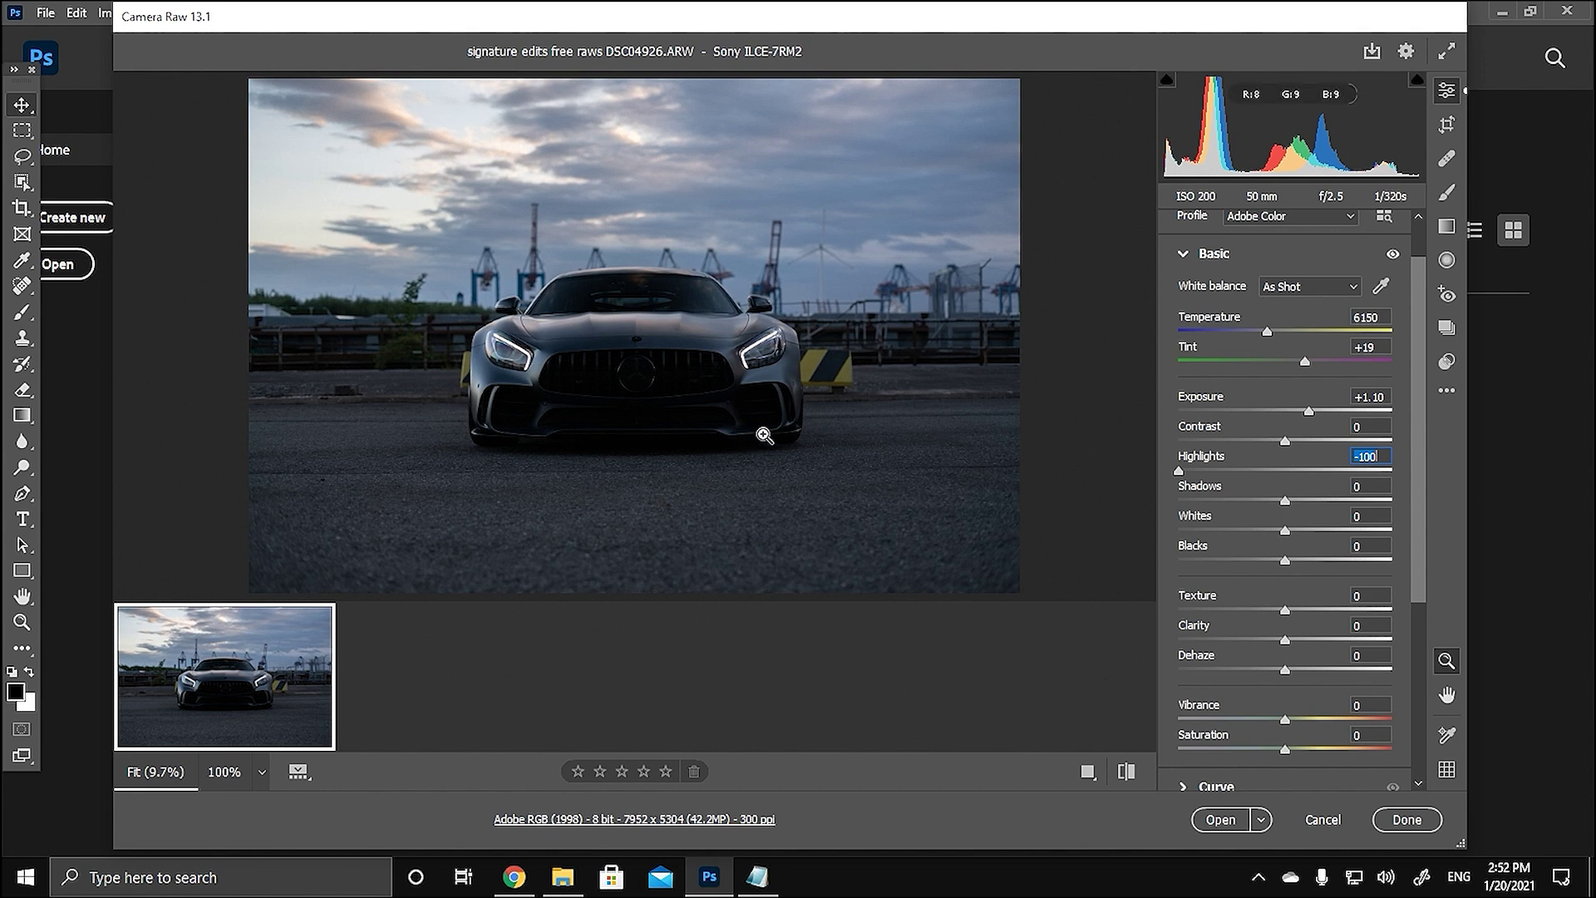
click(685, 383)
click(563, 267)
click(790, 552)
click(760, 449)
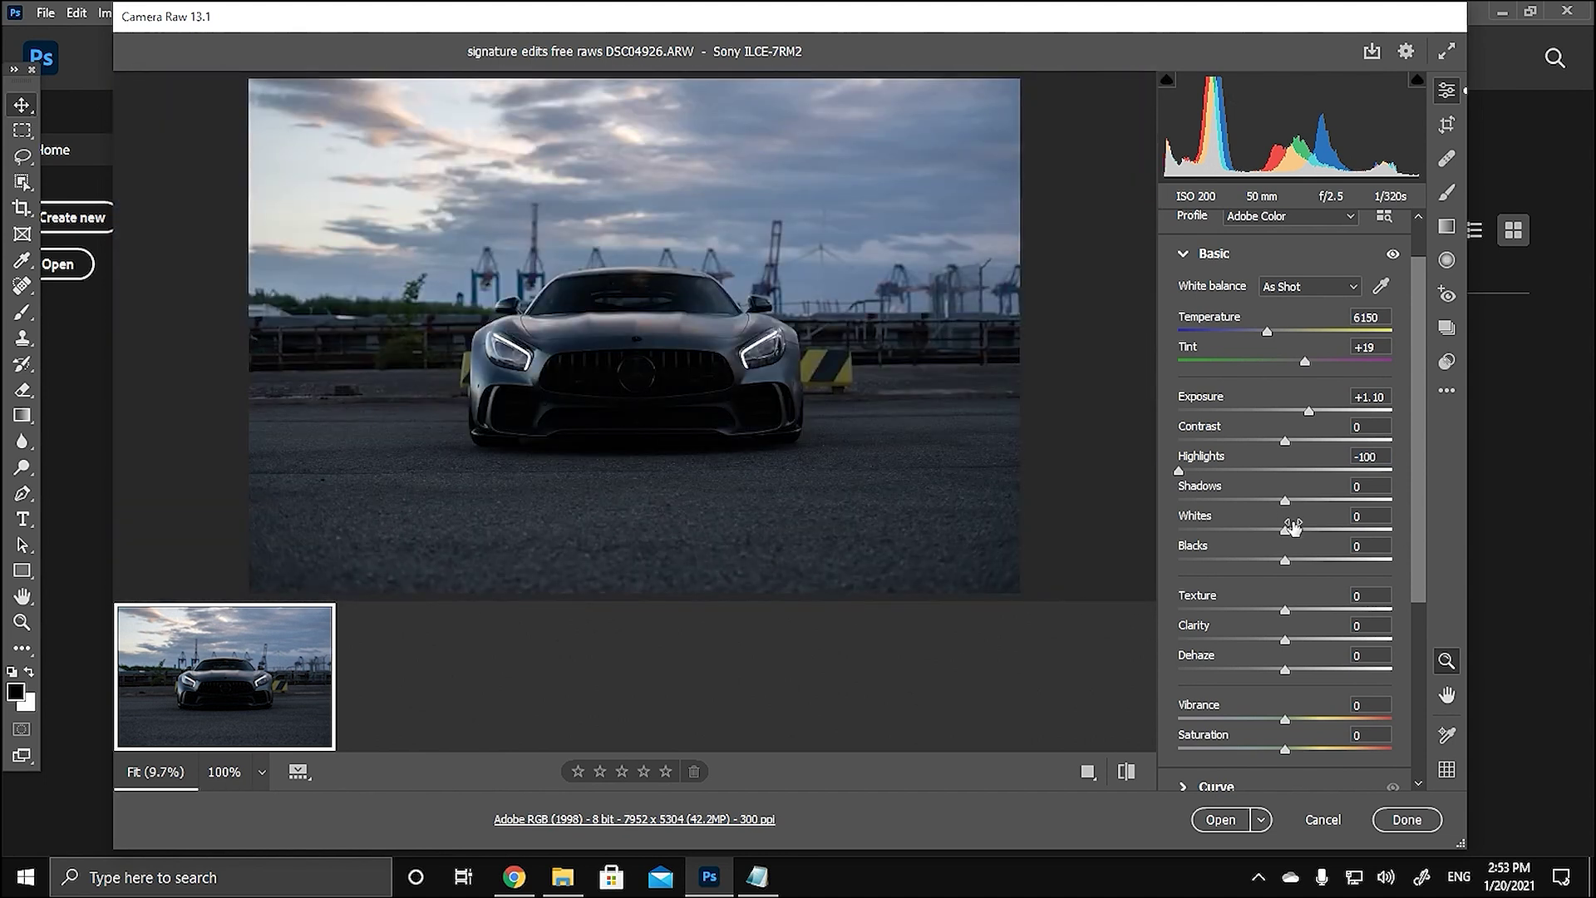
Step: Set Shadows to +88 and Whites to -36
drag(1286, 503, 1380, 496)
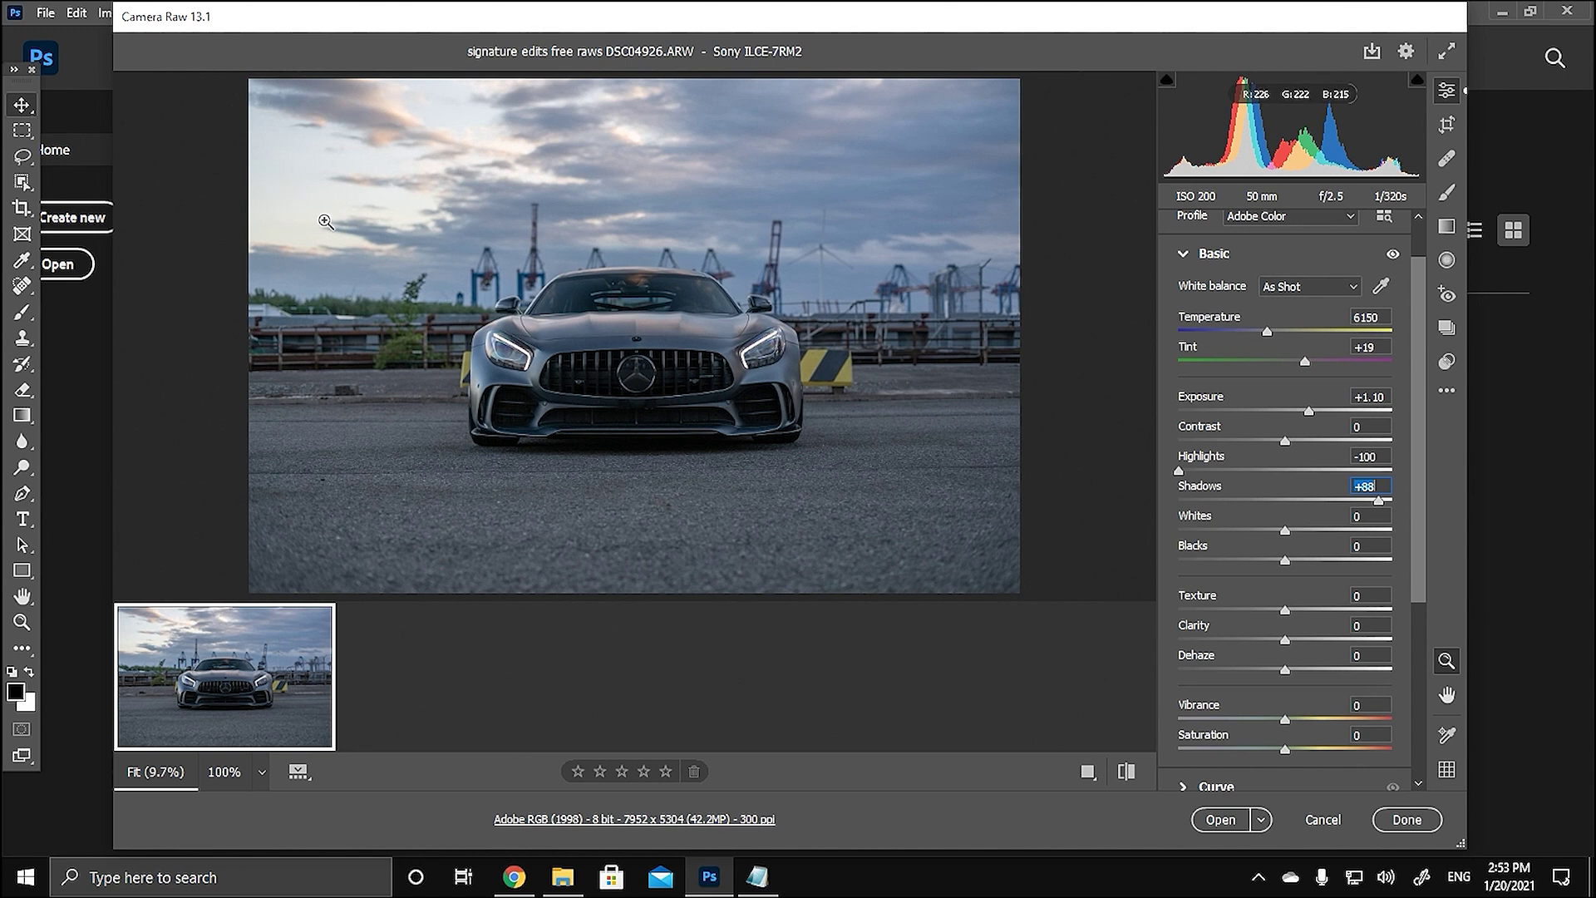
drag(338, 199, 338, 199)
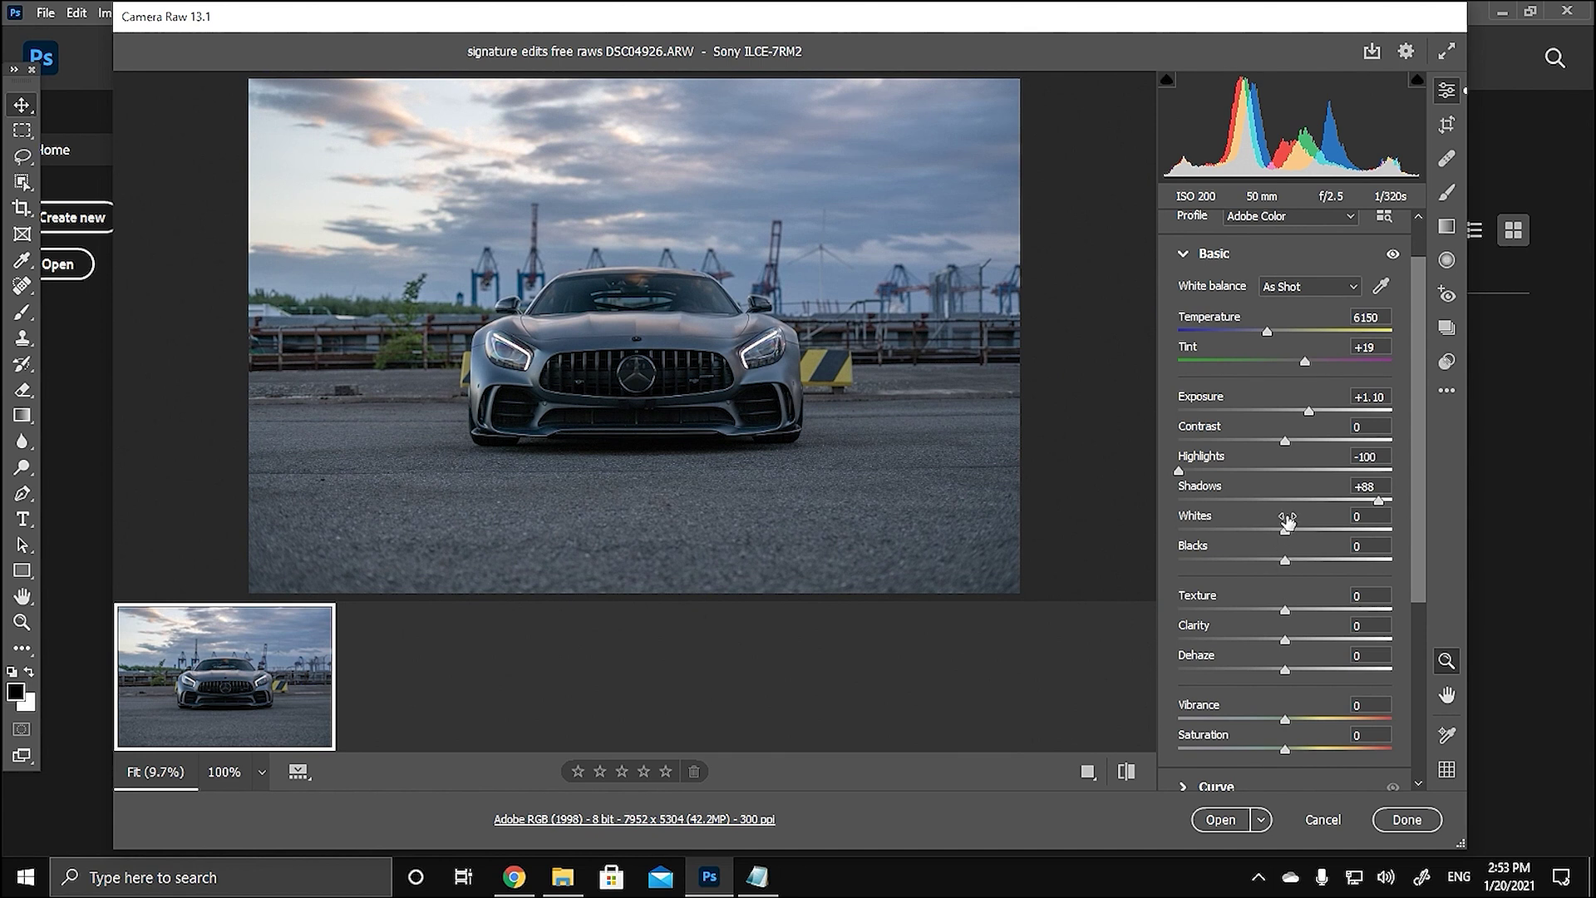
drag(1287, 532, 1249, 546)
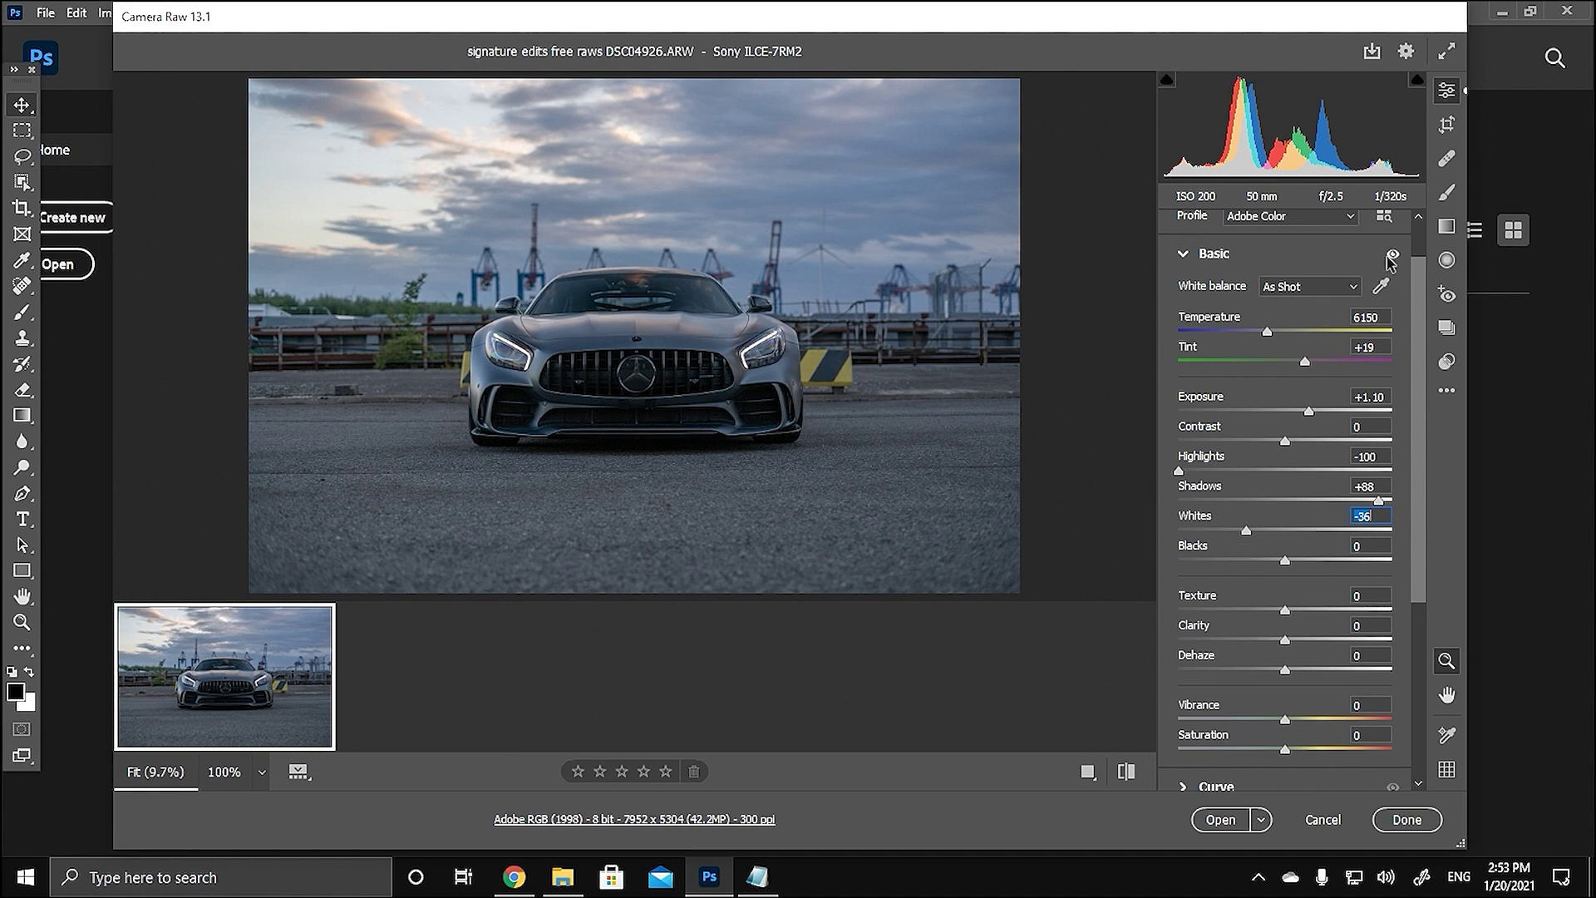
Step: Compare the photo before and after by toggling the Basic adjustments off and on twice
click(1390, 255)
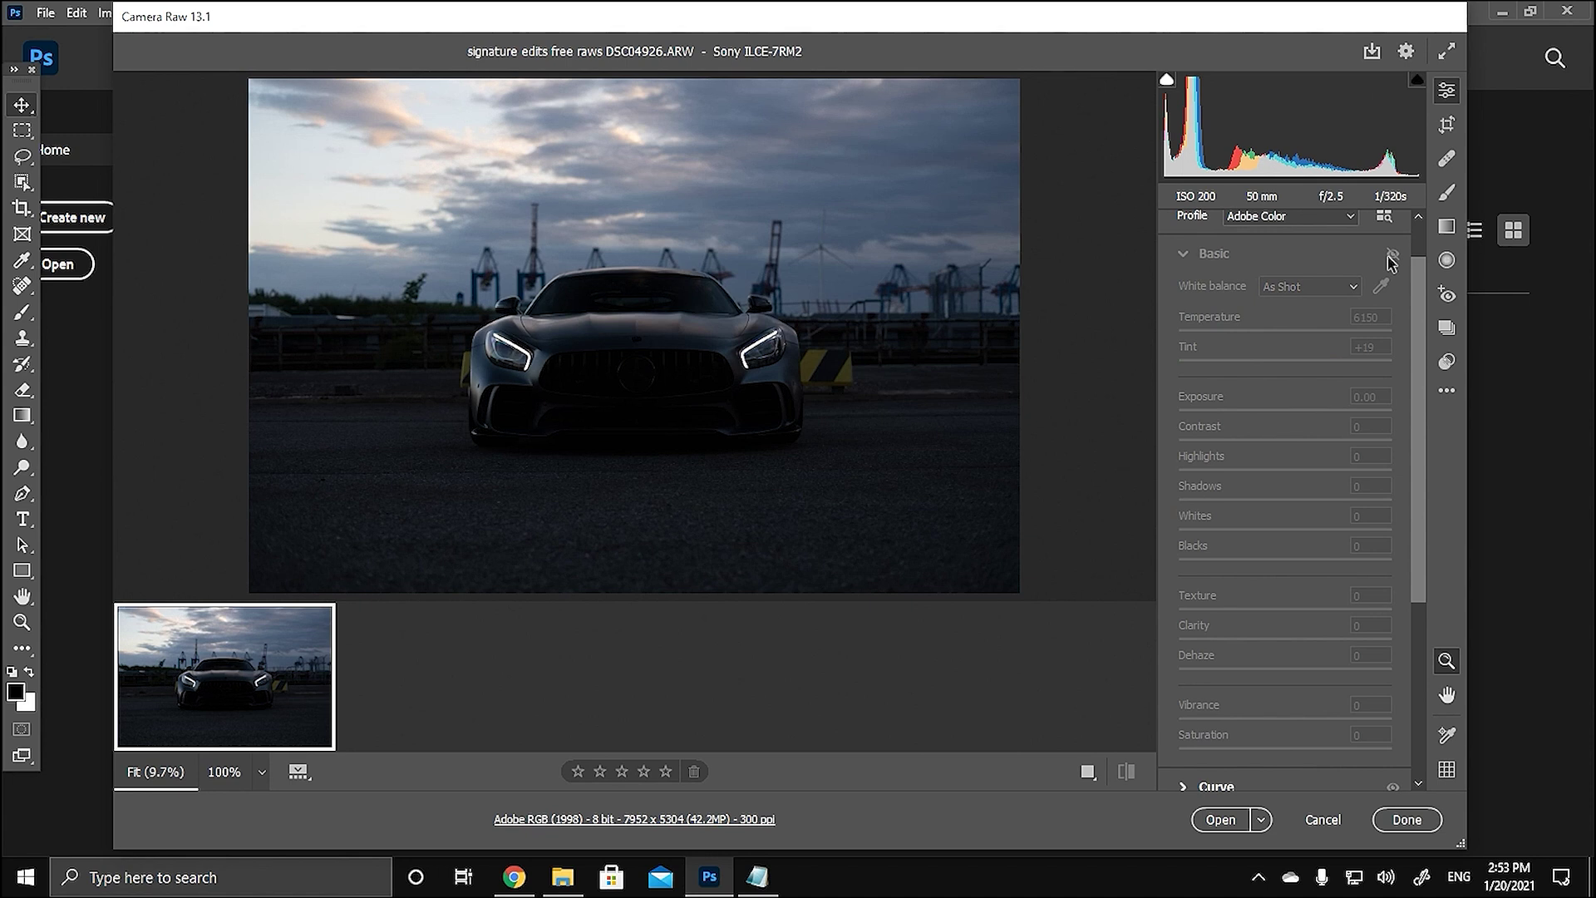
click(1391, 255)
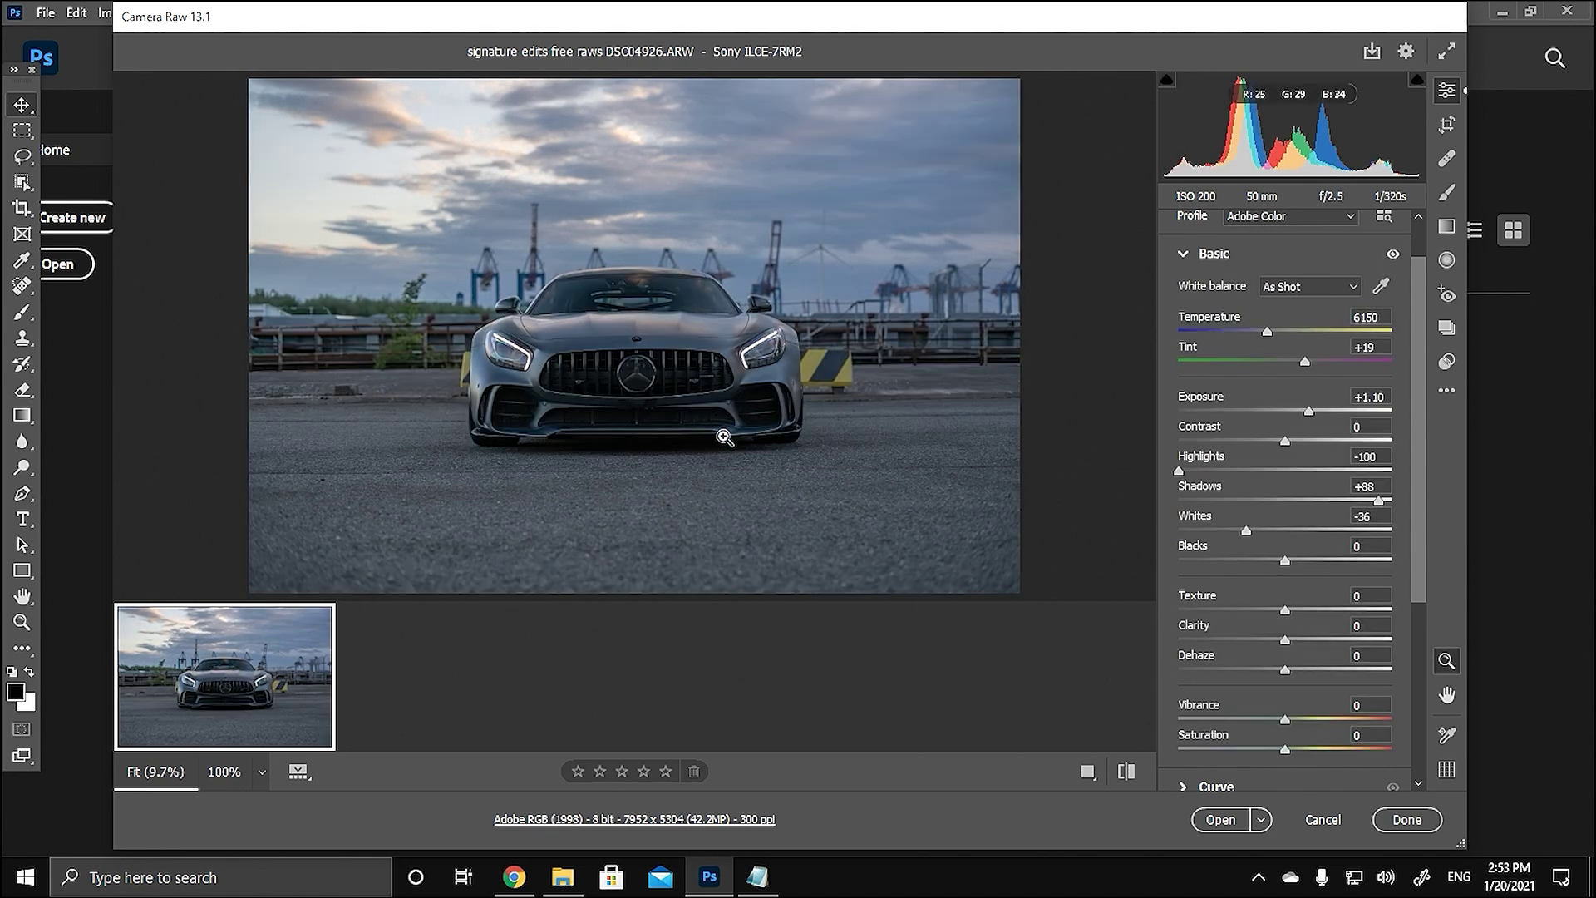
click(1392, 255)
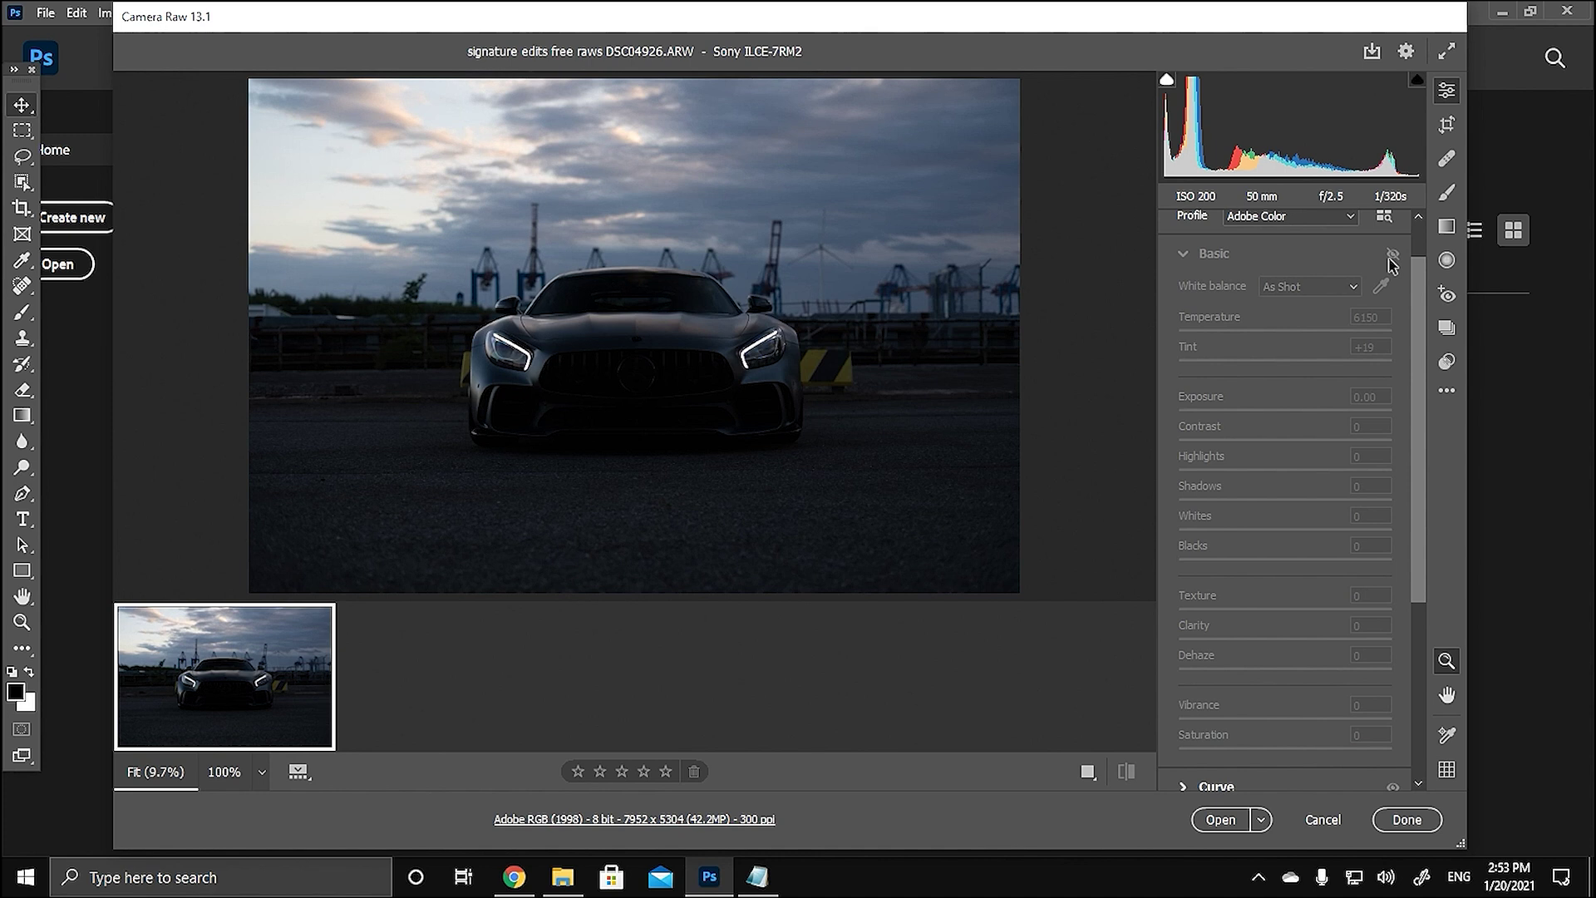
click(1392, 255)
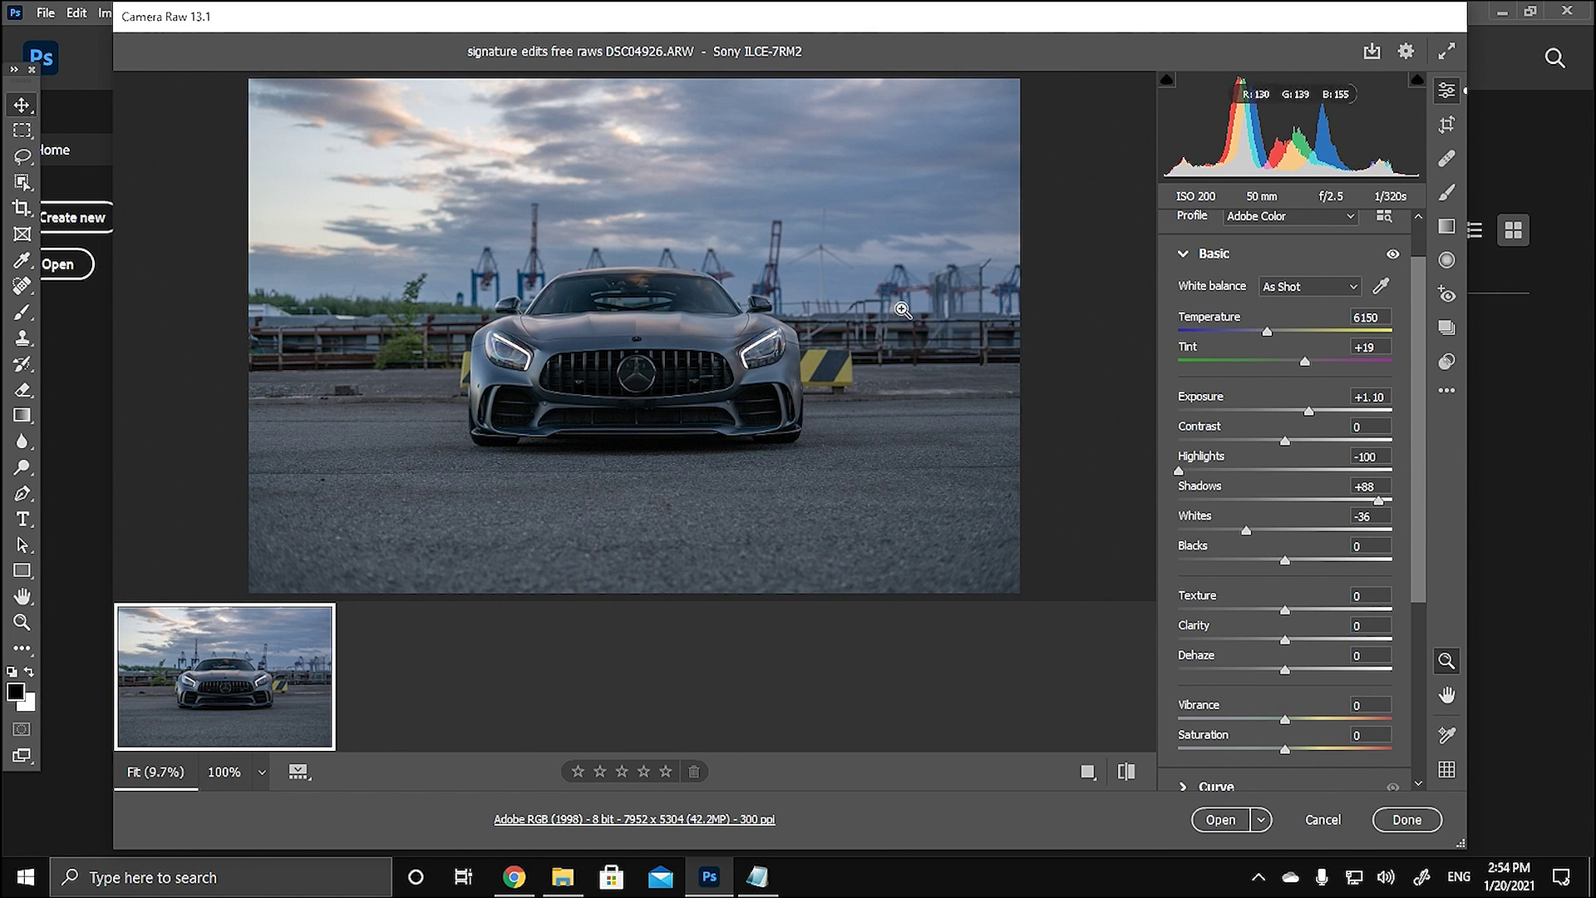
Step: Correct the white balance by sampling the pale, neutral patch behind the background railing with the White Balance tool
click(903, 310)
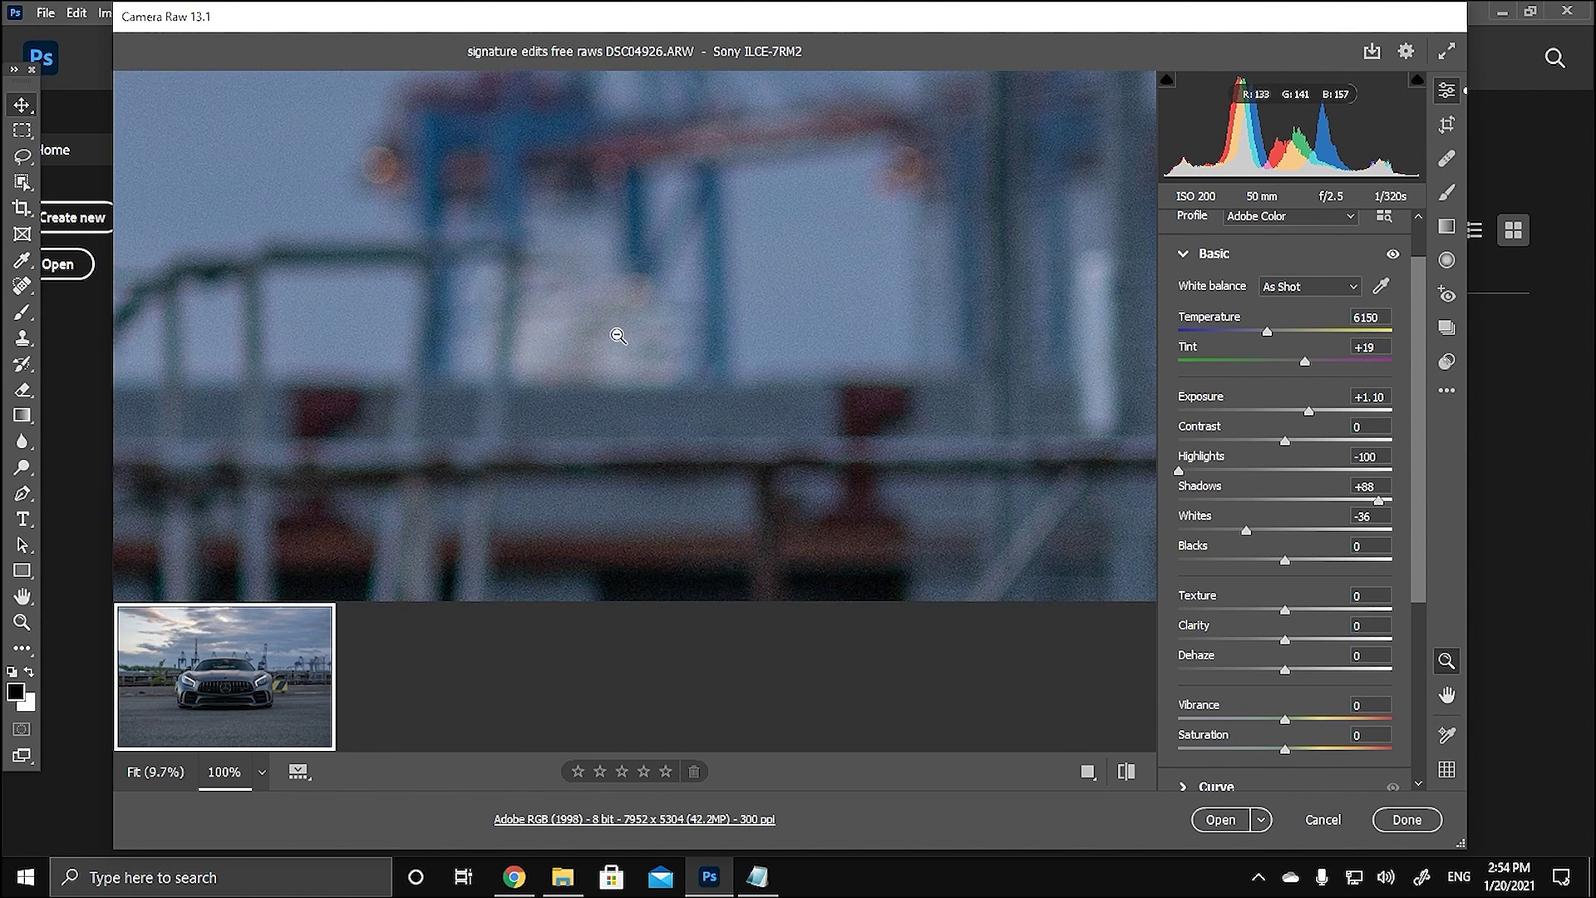
click(618, 336)
click(907, 318)
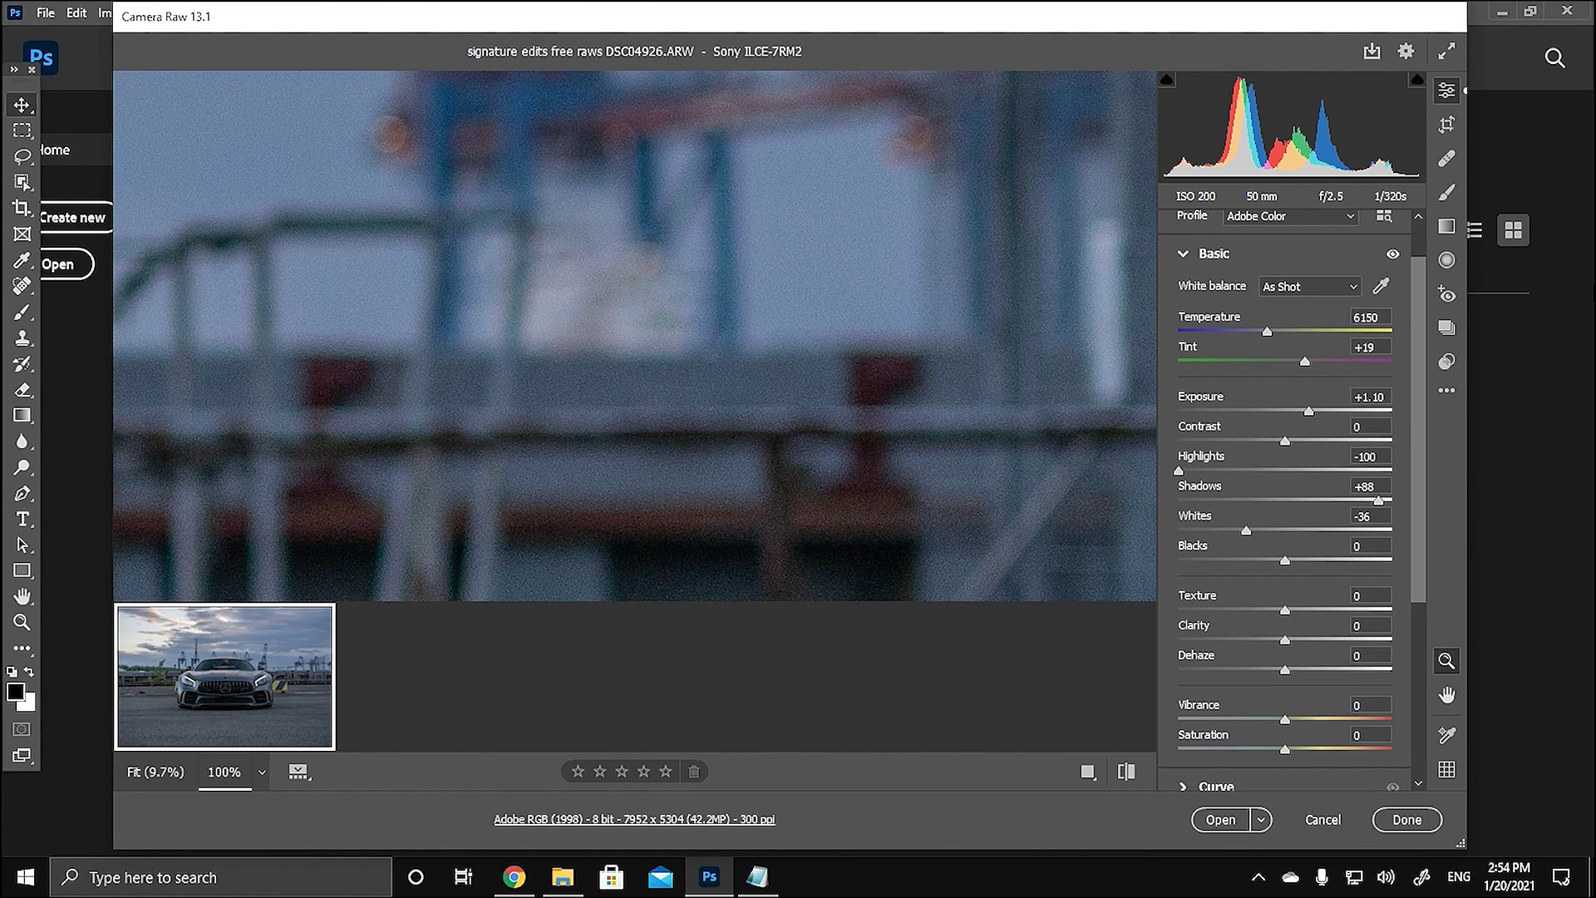
click(1380, 288)
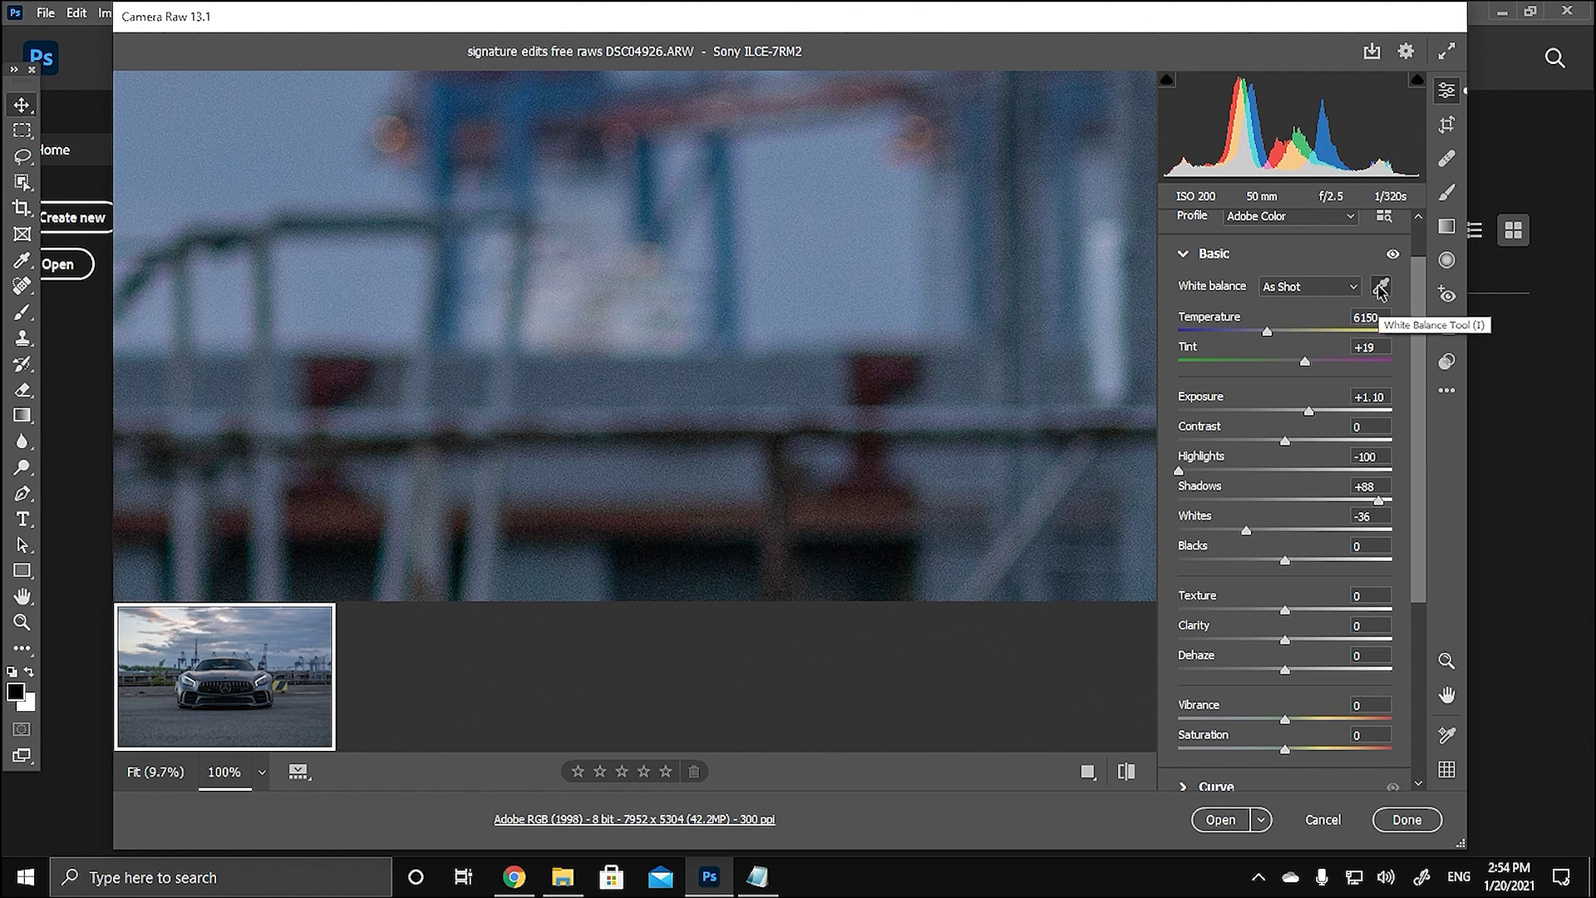
click(607, 307)
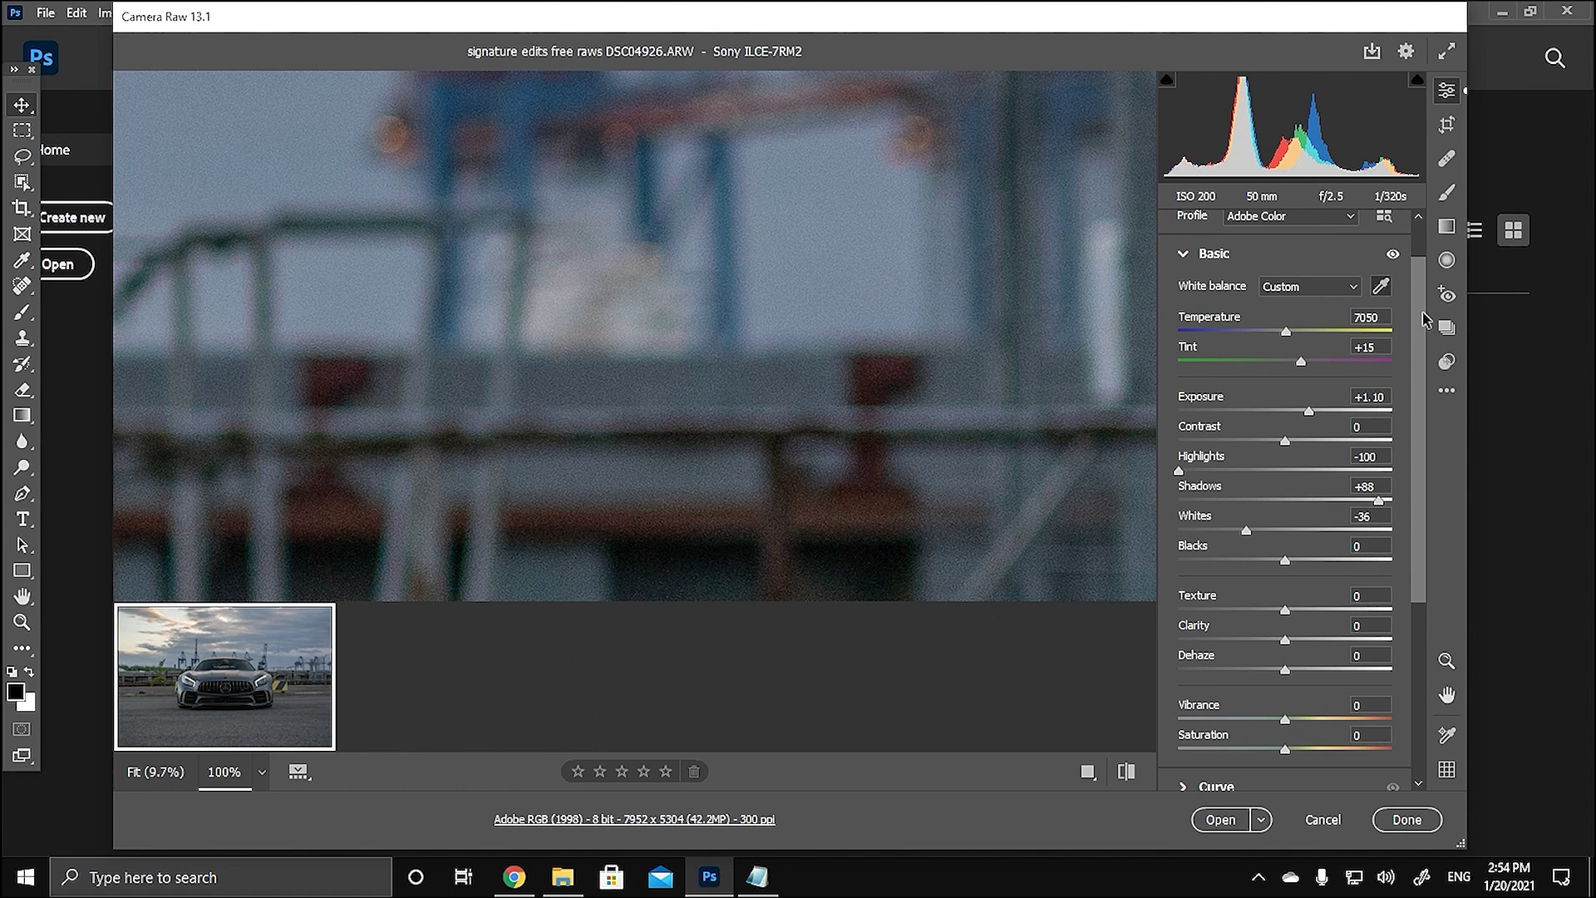
click(1381, 287)
click(780, 421)
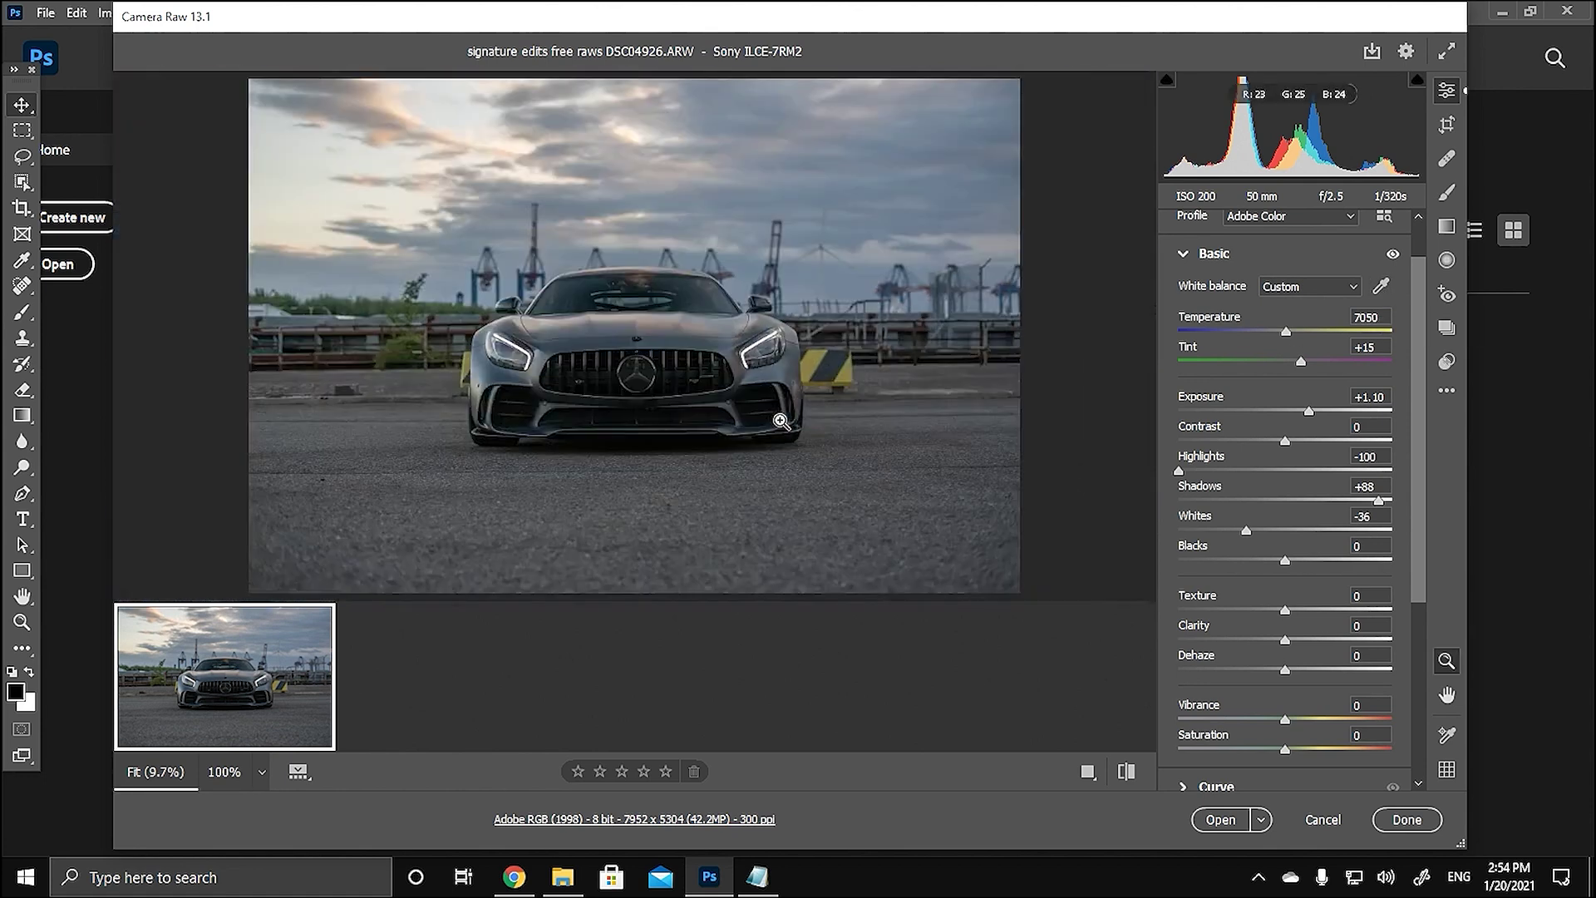